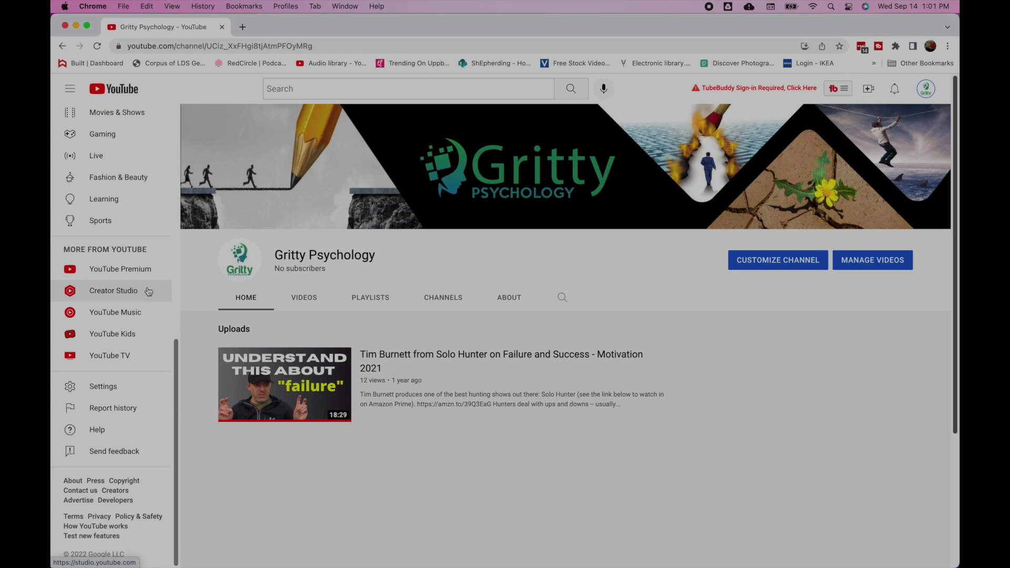
Open the audio library in YouTube Studio and dismiss the channel customization tip
click(125, 294)
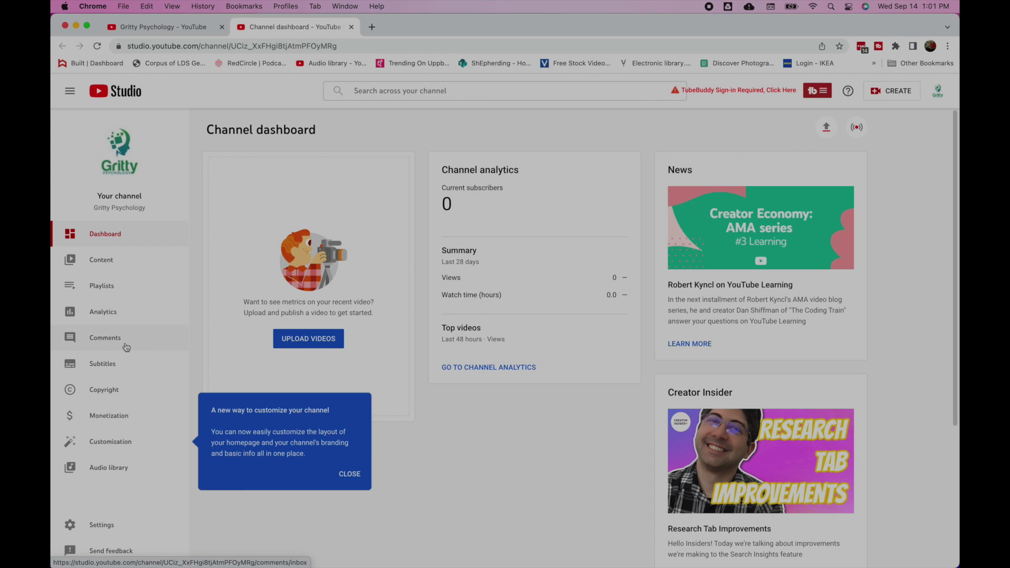
click(119, 467)
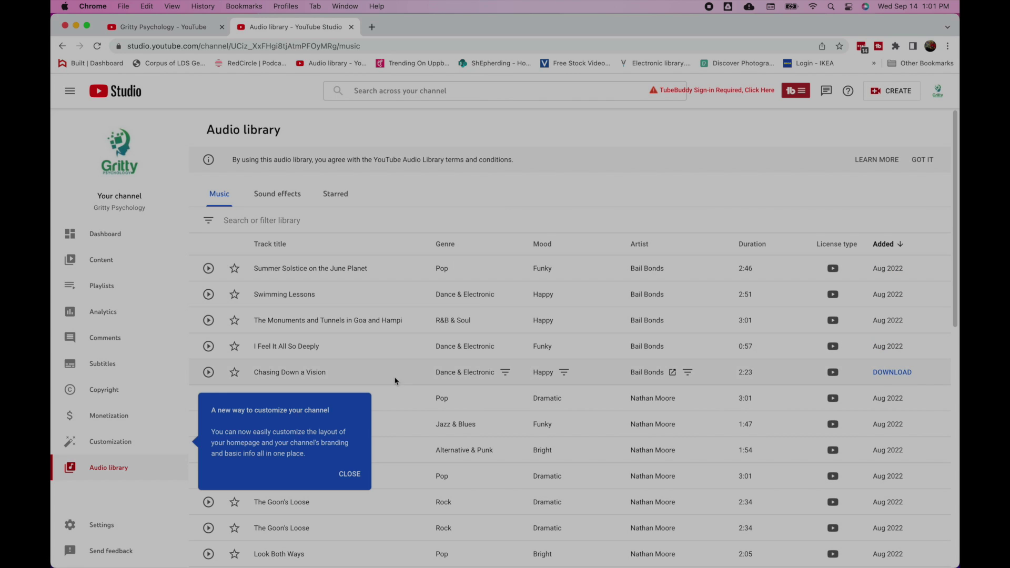
click(351, 474)
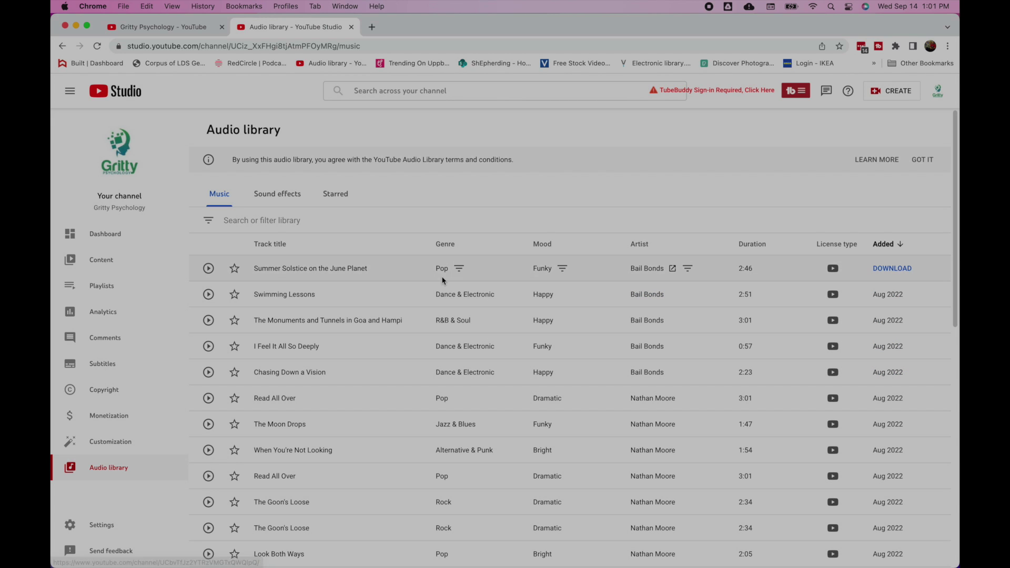
Play the track Swimming Lessons and filter the music list by the Funky mood
click(209, 295)
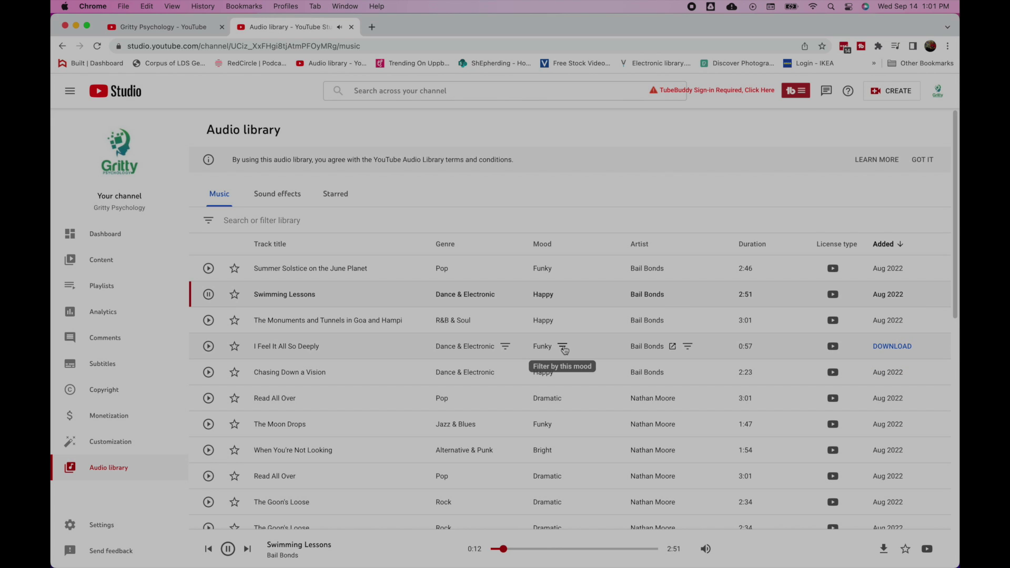
click(563, 347)
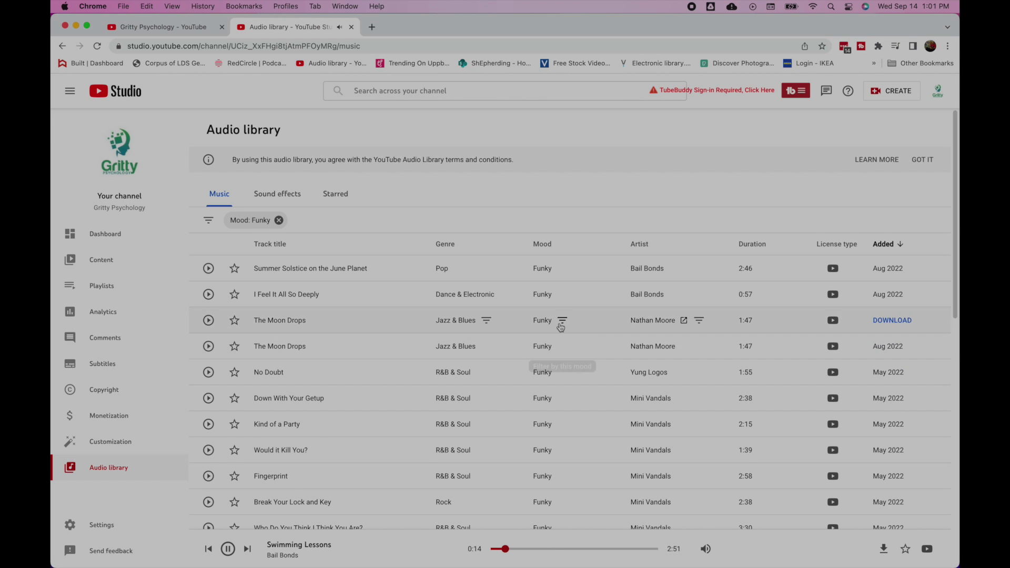
Preview Summer Solstice on the June Planet, No Doubt and Break Your Lock and Key, skipping ahead in the last track
click(209, 269)
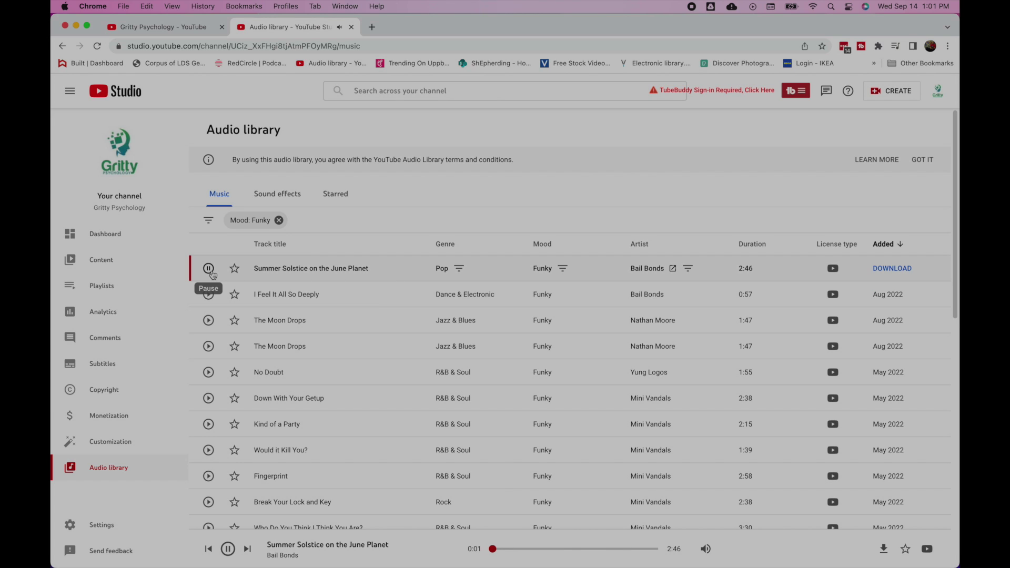
click(209, 373)
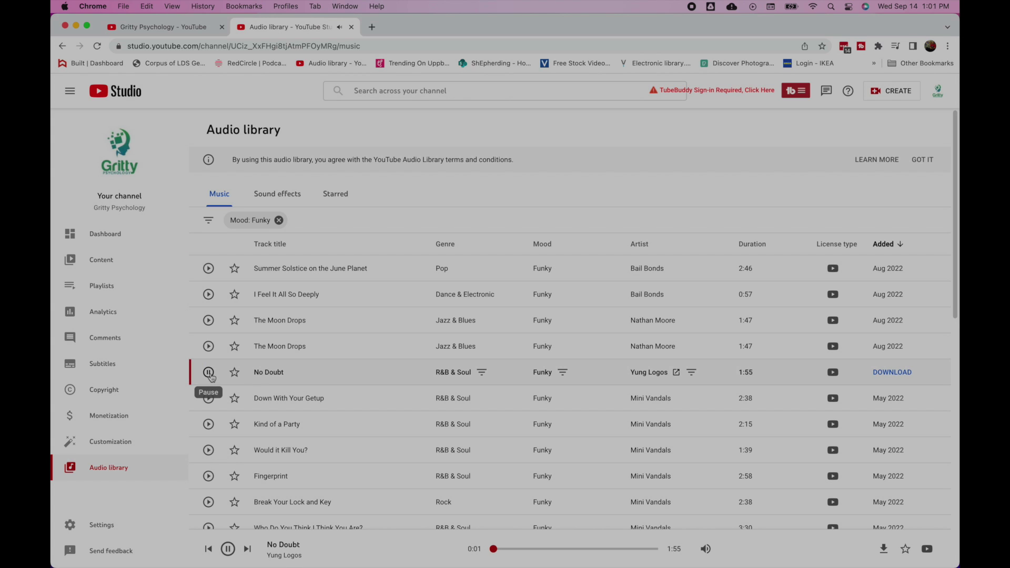
click(210, 503)
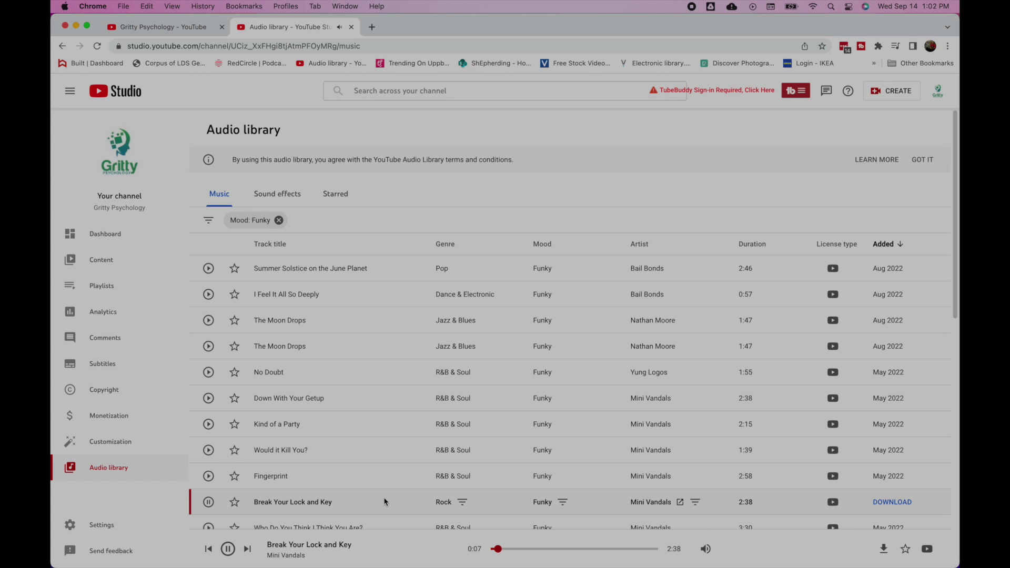
click(529, 549)
Pause Break Your Lock and Key, check its license terms and download the track
mouse_move(833, 505)
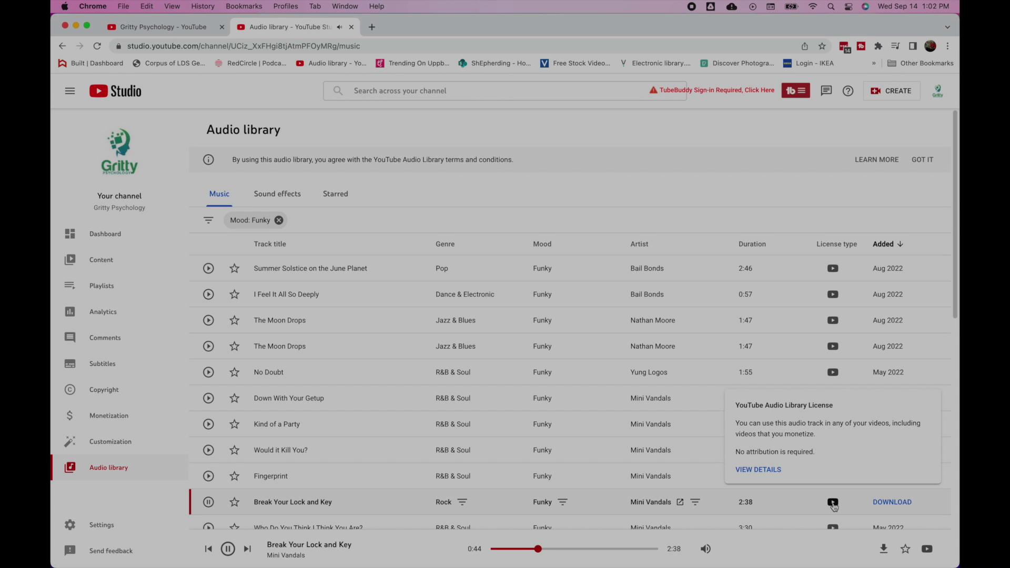
key(space)
drag(778, 525, 844, 498)
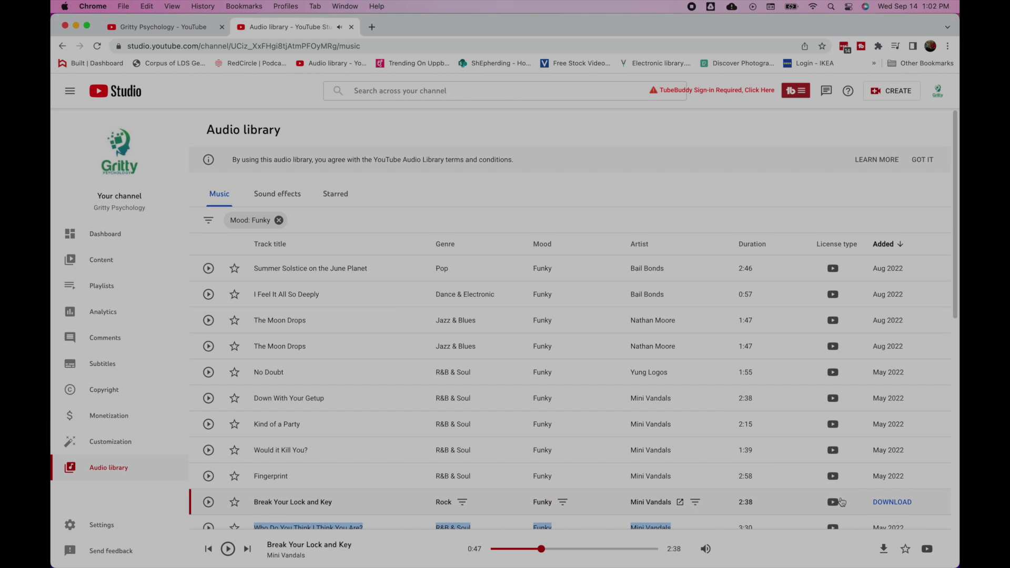
mouse_move(833, 503)
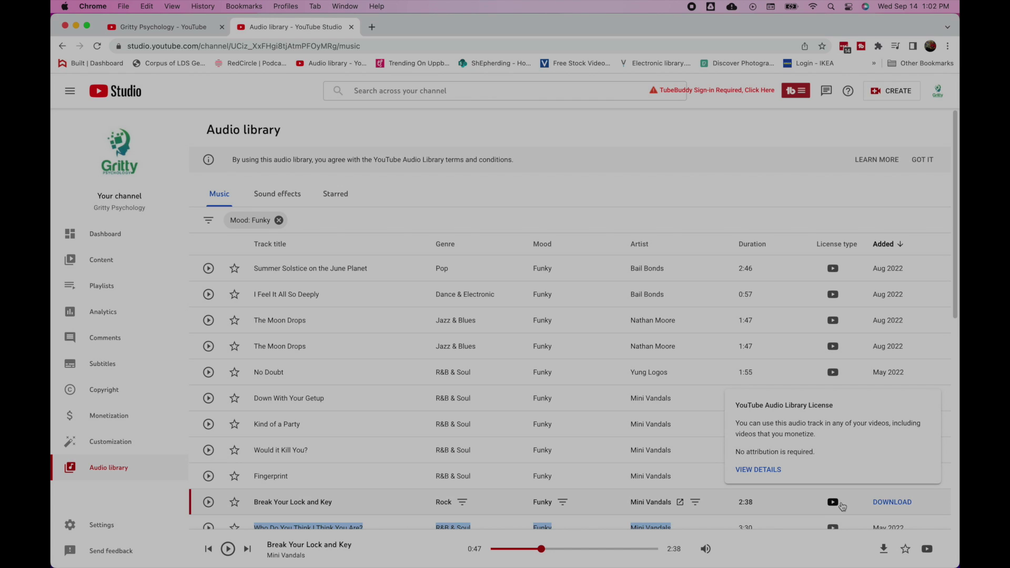
click(891, 503)
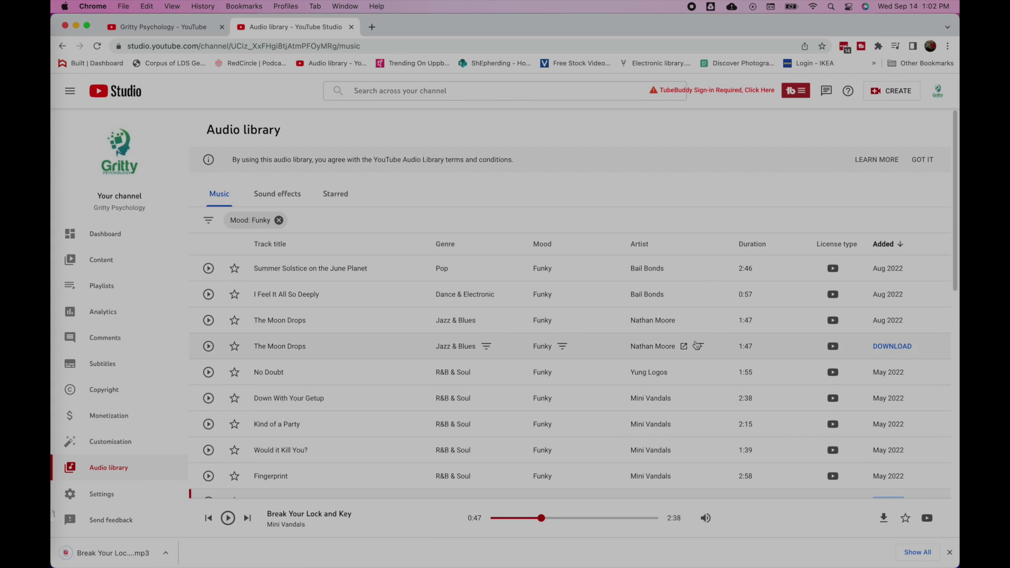
Reveal the downloaded MP3 in Finder and open the Gritty folder on the YouTube drive
click(165, 553)
click(182, 539)
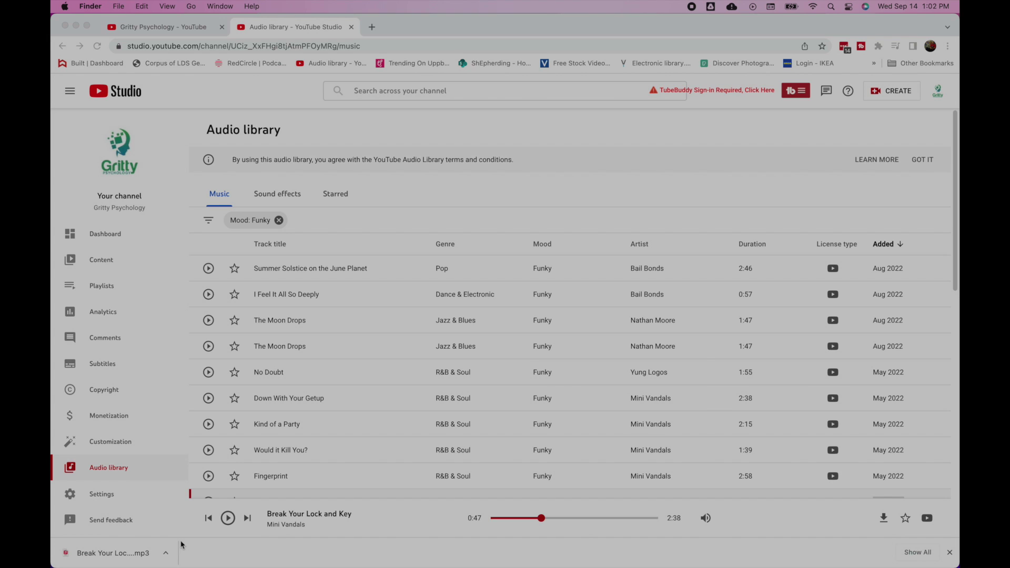
scroll(441, 463, down, 3)
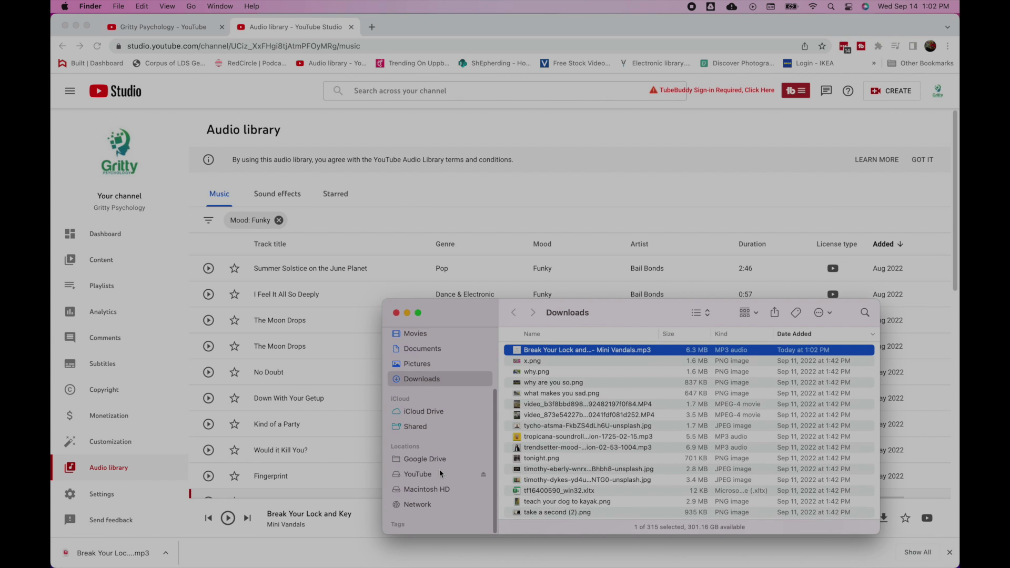
click(424, 476)
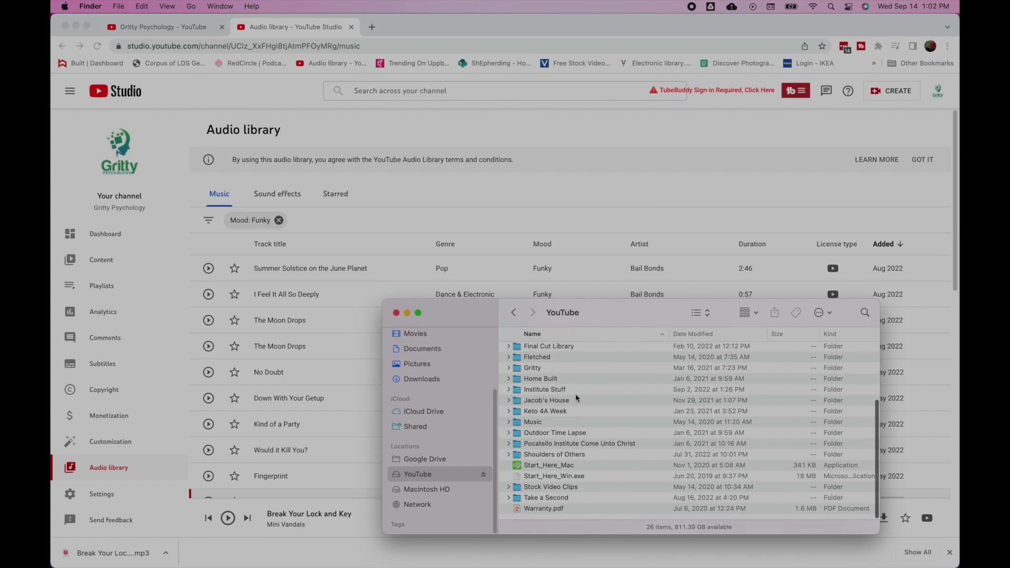
double_click(537, 368)
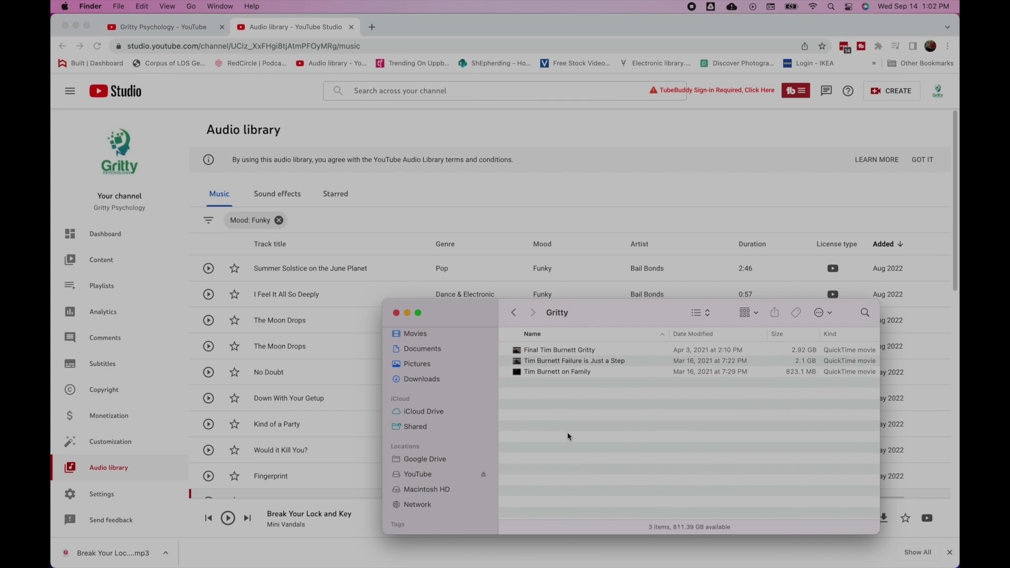
Create a folder named Audio inside the Gritty folder and open it
right_click(567, 431)
click(576, 439)
text(Audio)
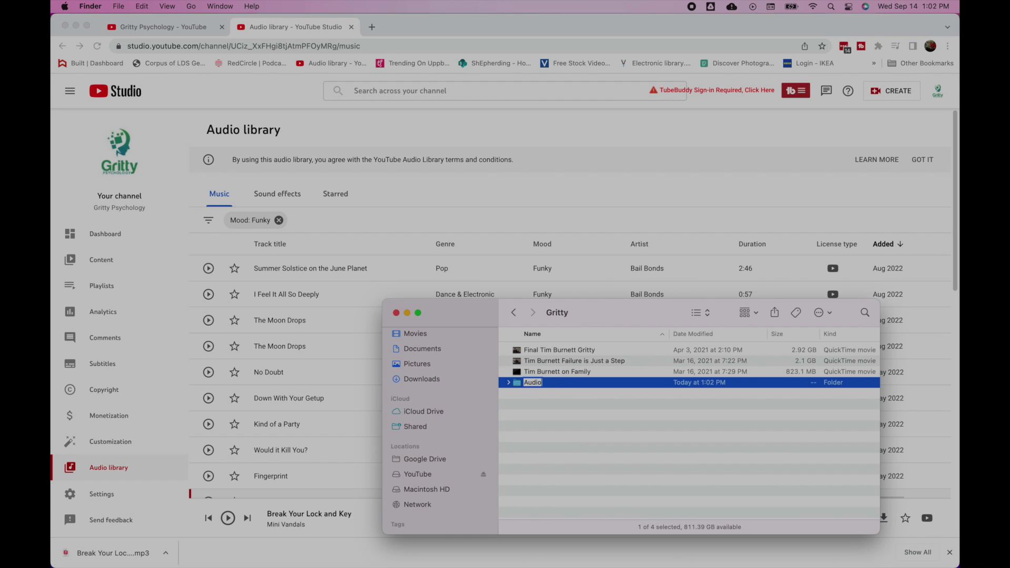
key(Return)
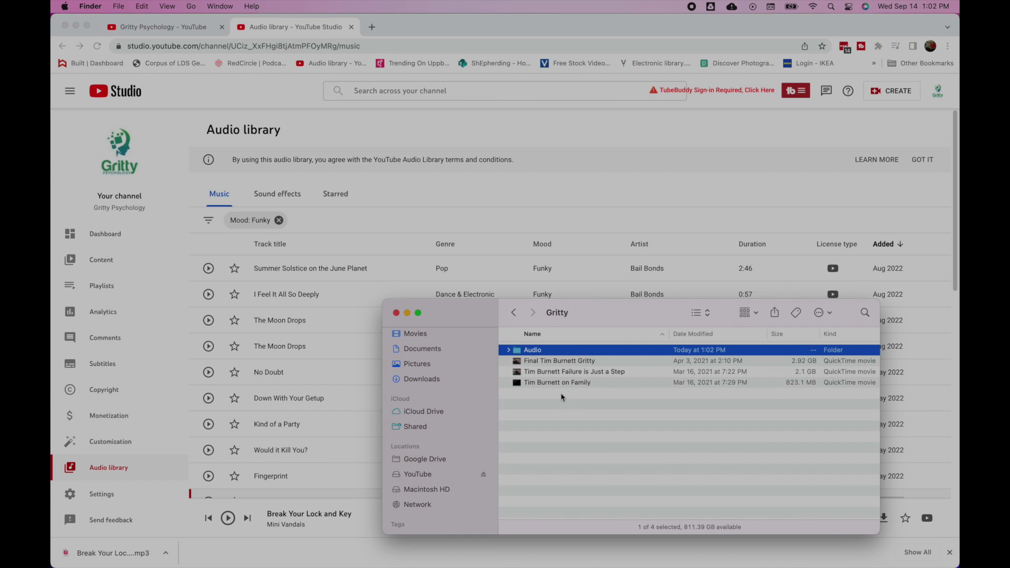
double_click(530, 357)
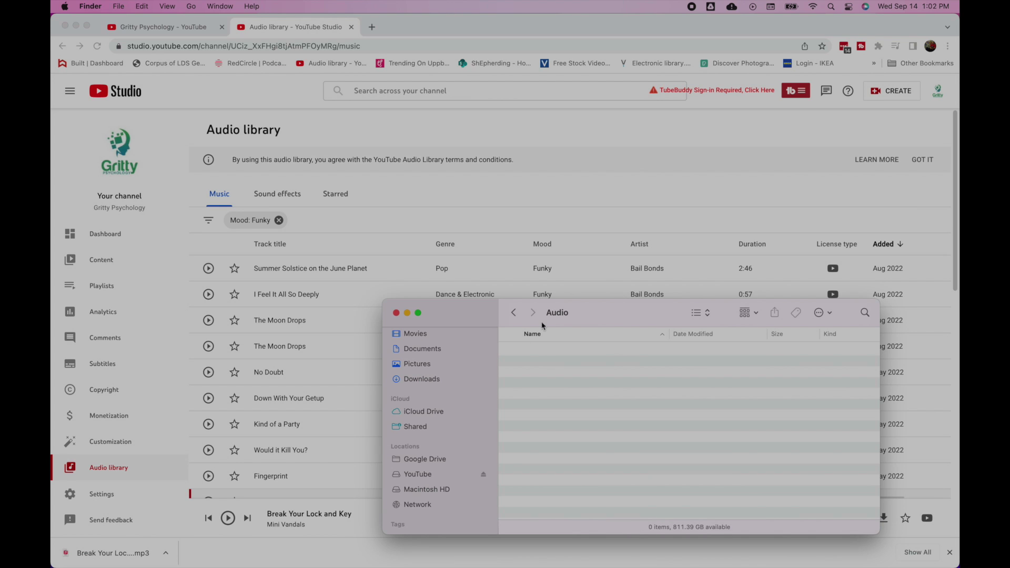
Copy the Break Your Lock and Key MP3 from Downloads into the Audio folder and close the other Finder windows
drag(594, 319, 709, 244)
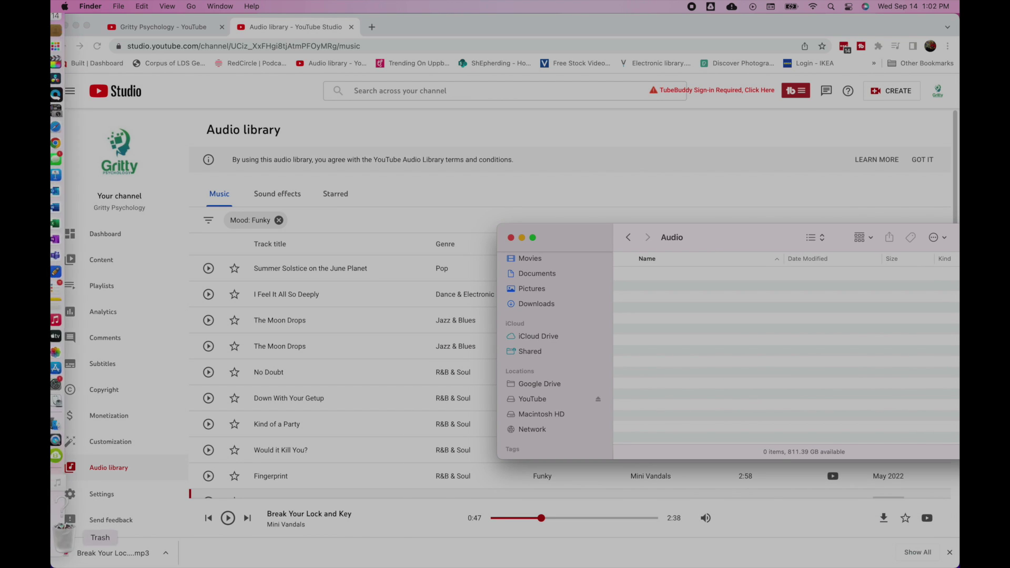
click(166, 552)
click(196, 538)
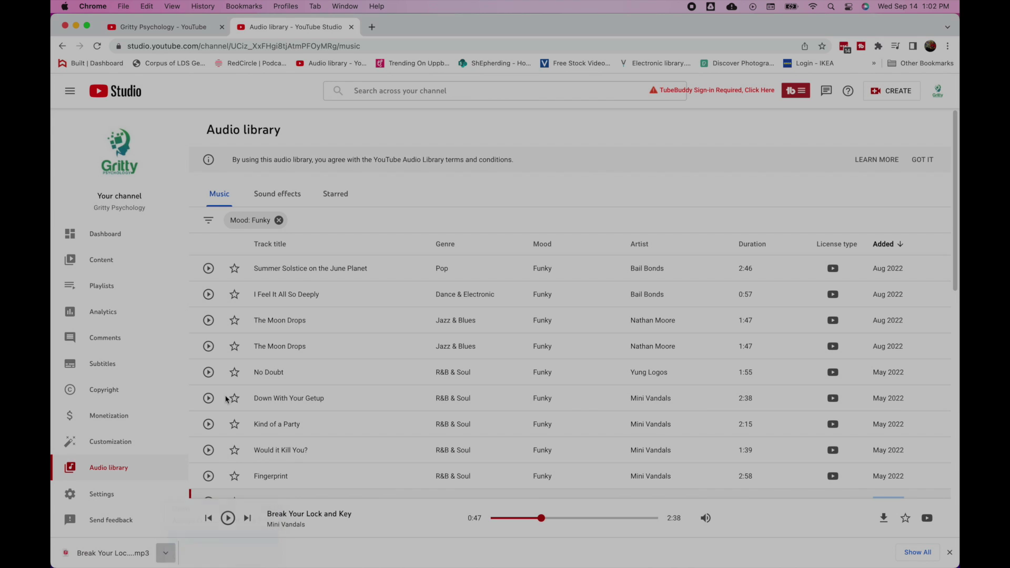
click(301, 276)
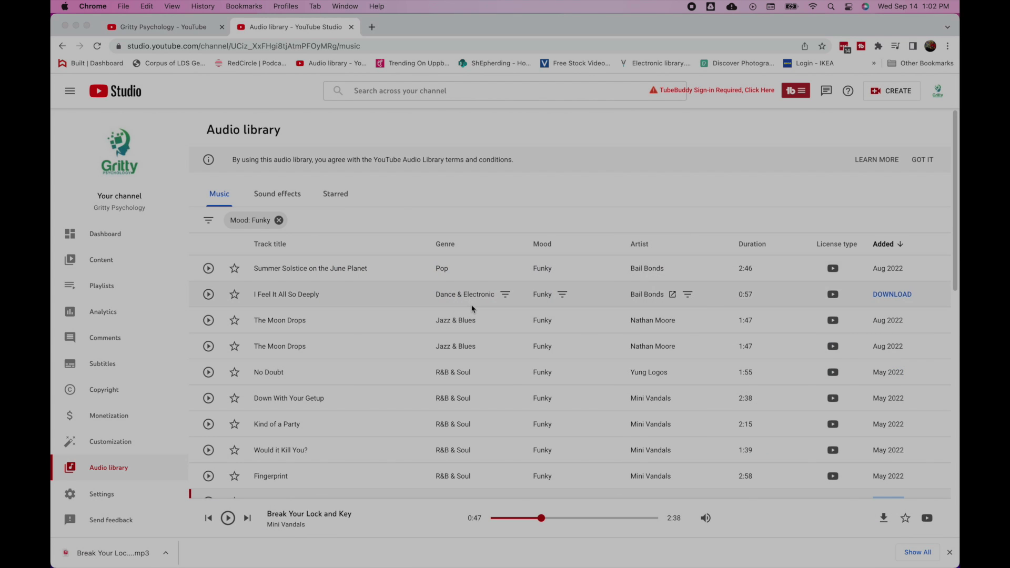
key(super+Tab)
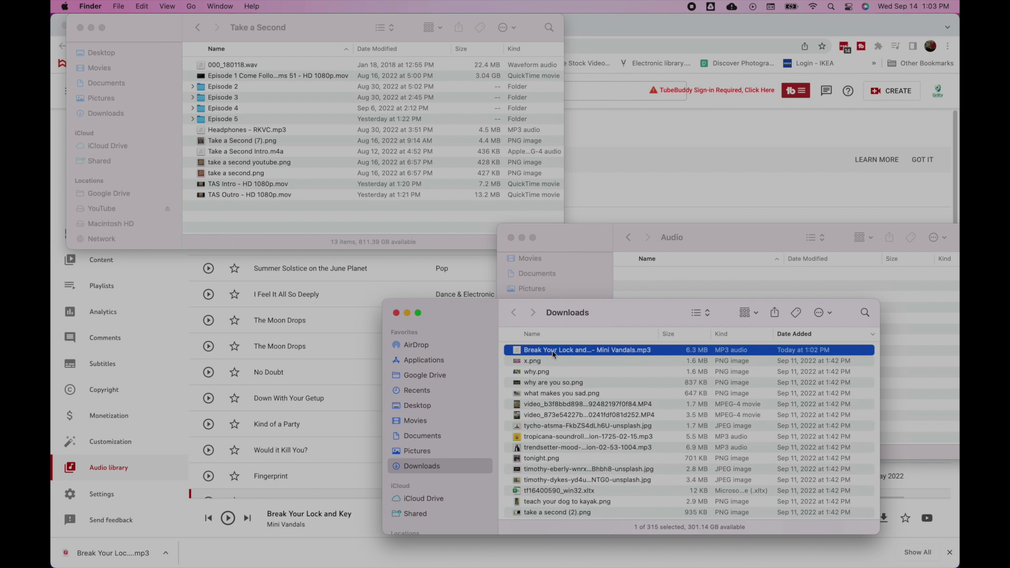
drag(570, 351, 680, 288)
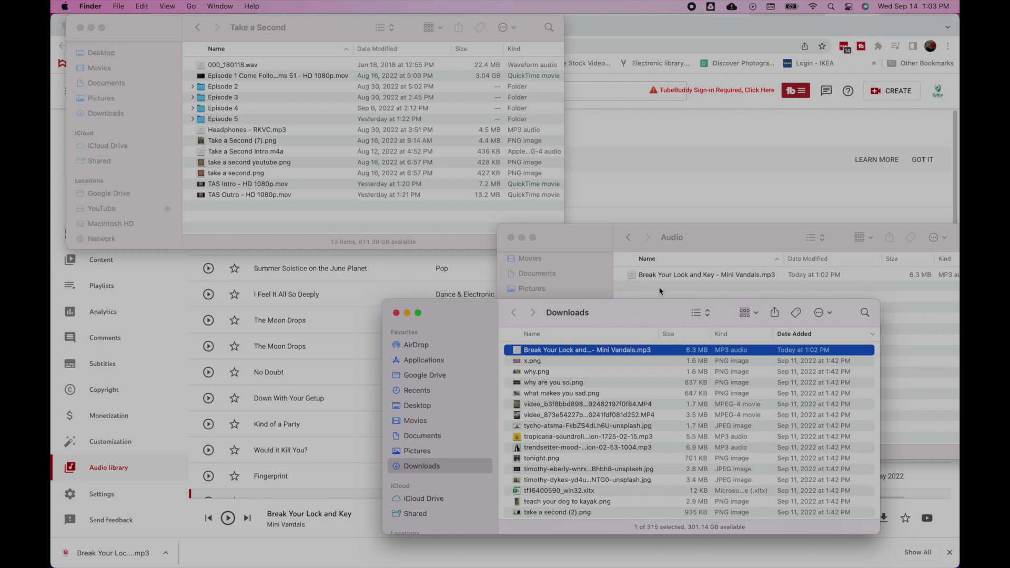
click(660, 291)
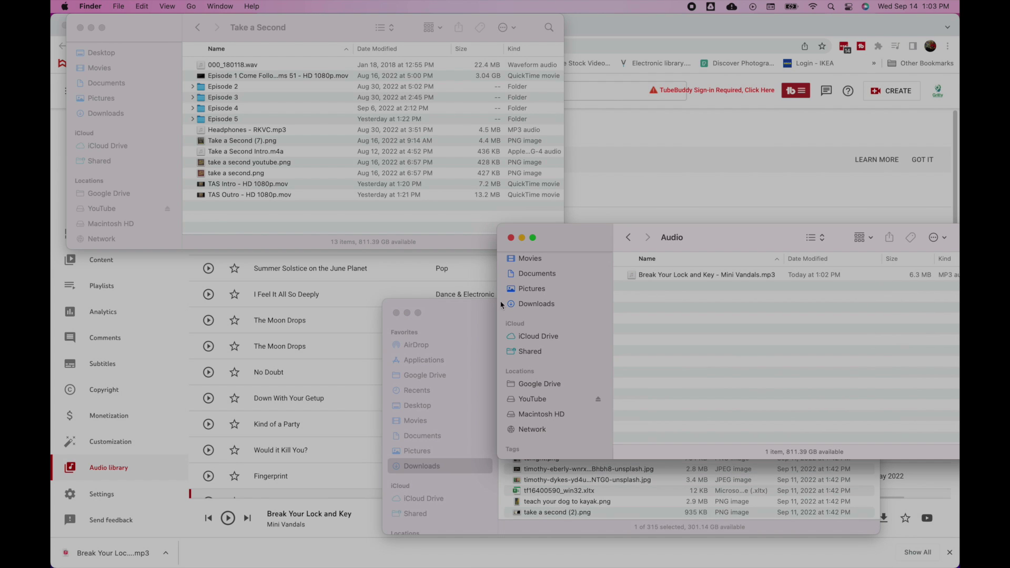
click(397, 314)
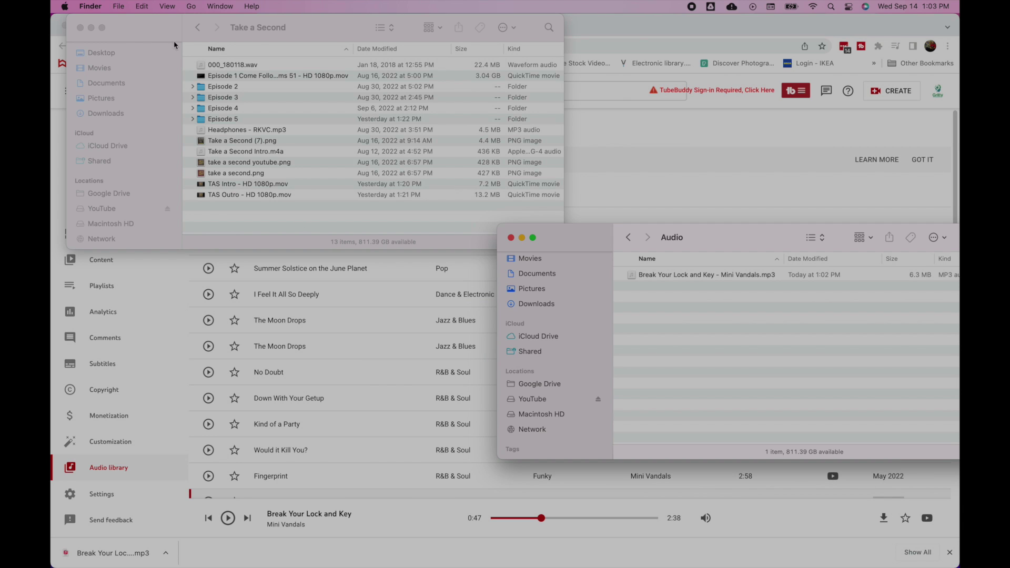
click(80, 27)
Switch to DaVinci Resolve and open the project Untitled Project 1
mouse_move(51, 180)
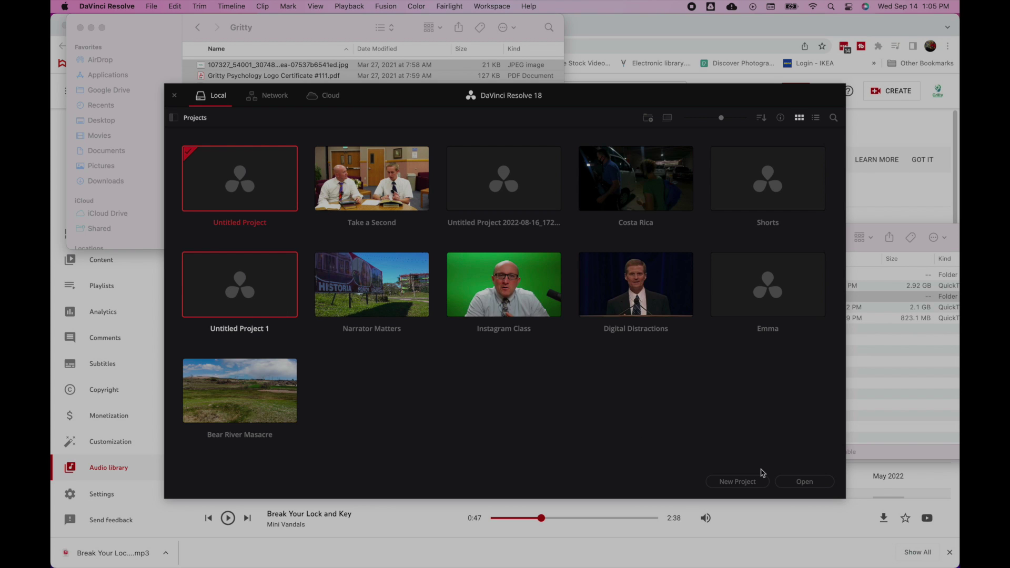
click(803, 482)
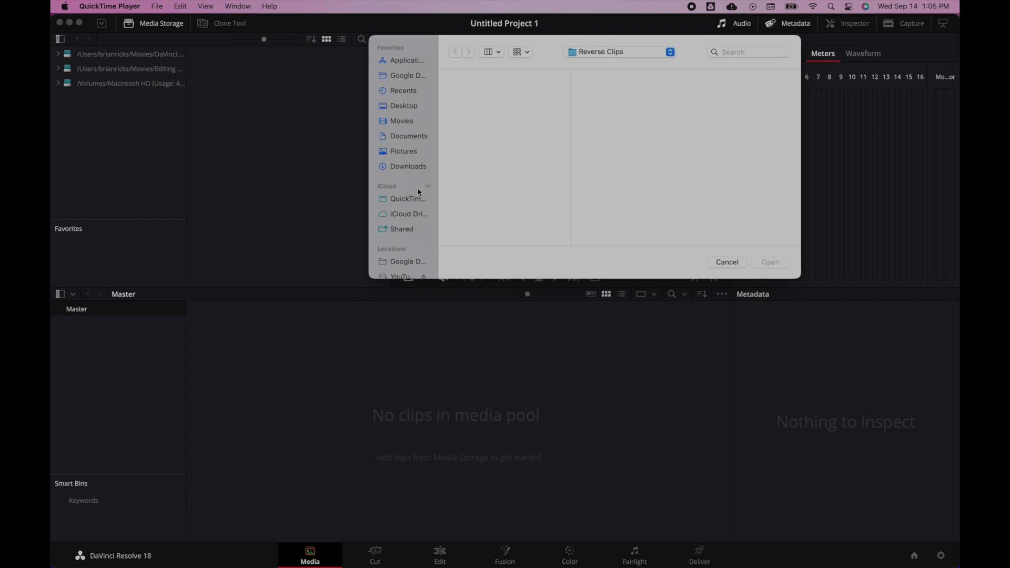
Switch to Finder and open the Logos folder inside the Gritty folder
key(super+Tab)
key(super+Tab)
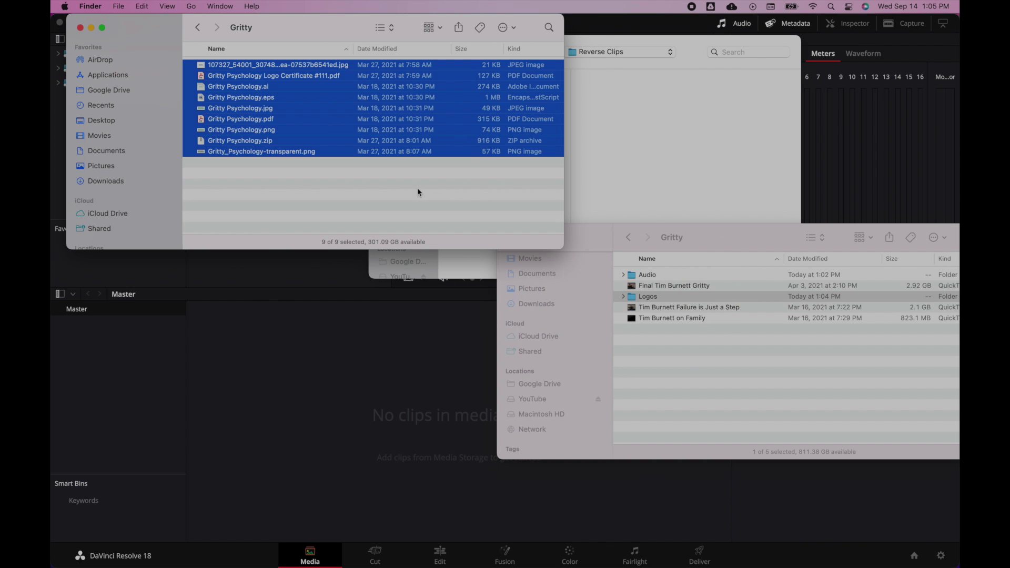
click(635, 328)
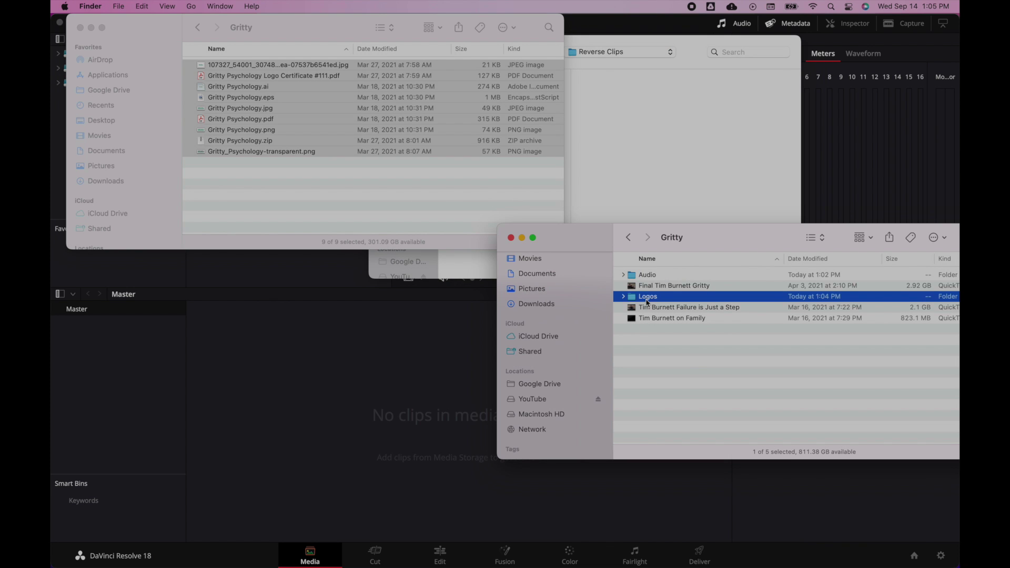
double_click(647, 298)
click(648, 309)
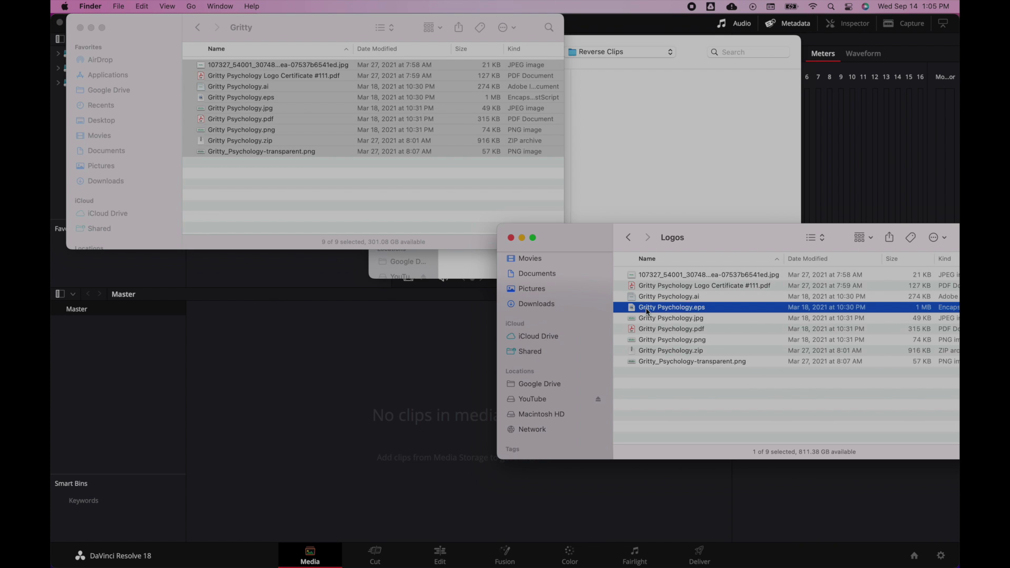
Preview the JPG and PNG versions of the Gritty Psychology logo and import Gritty_Psychology-transparent.png into the Resolve media pool
click(647, 319)
key(space)
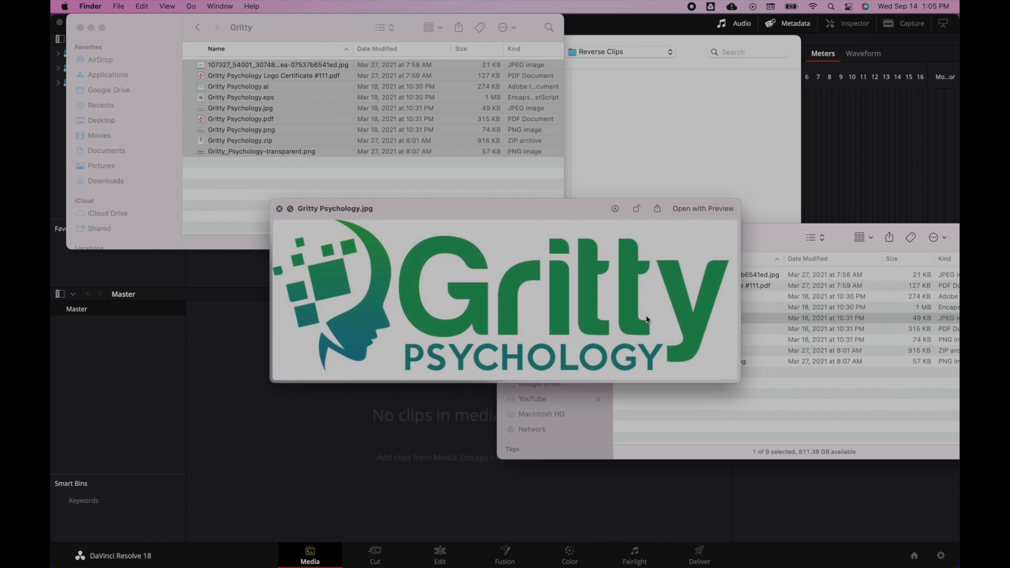
key(space)
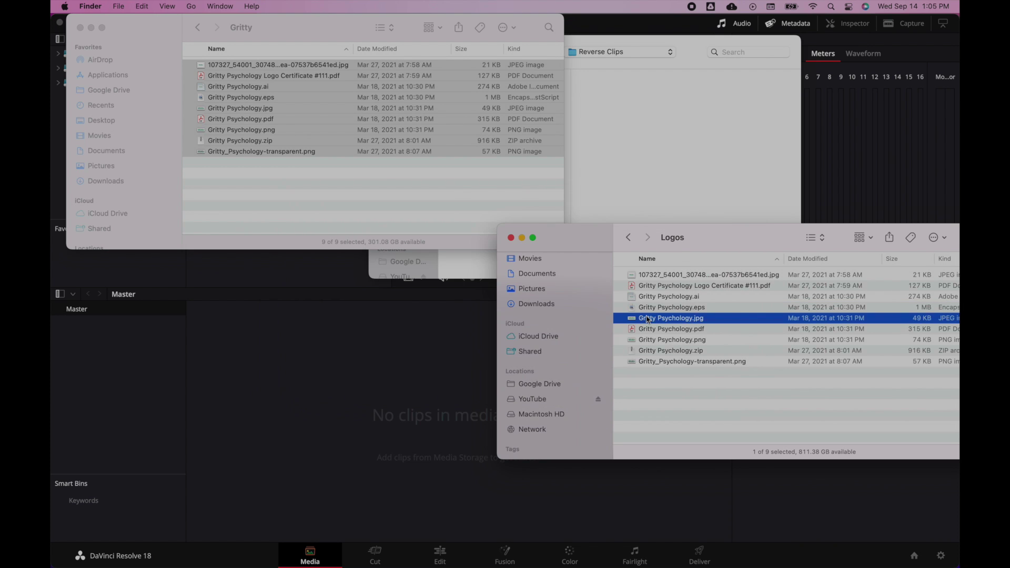
click(652, 346)
key(space)
key(space)
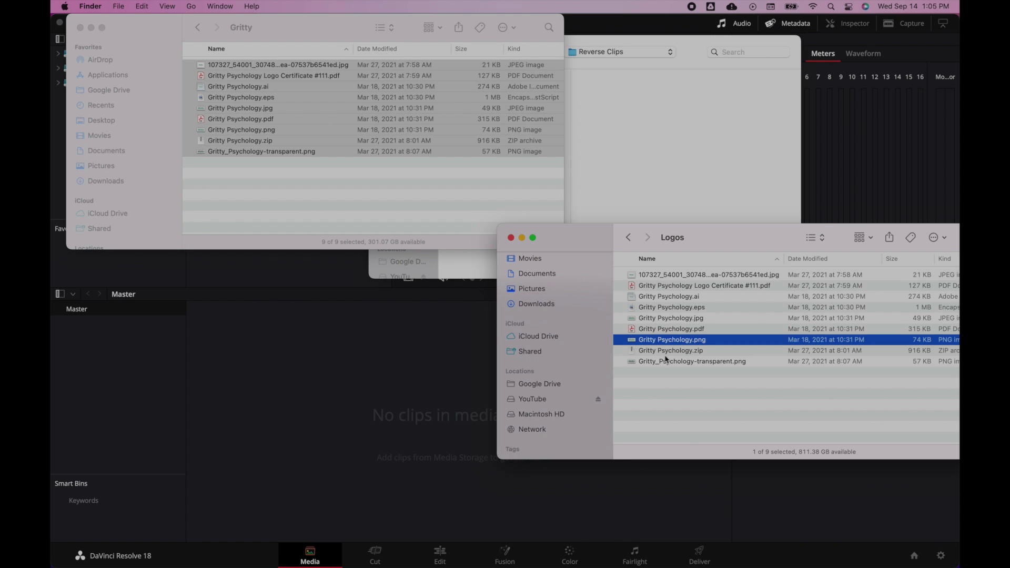
drag(666, 365, 387, 411)
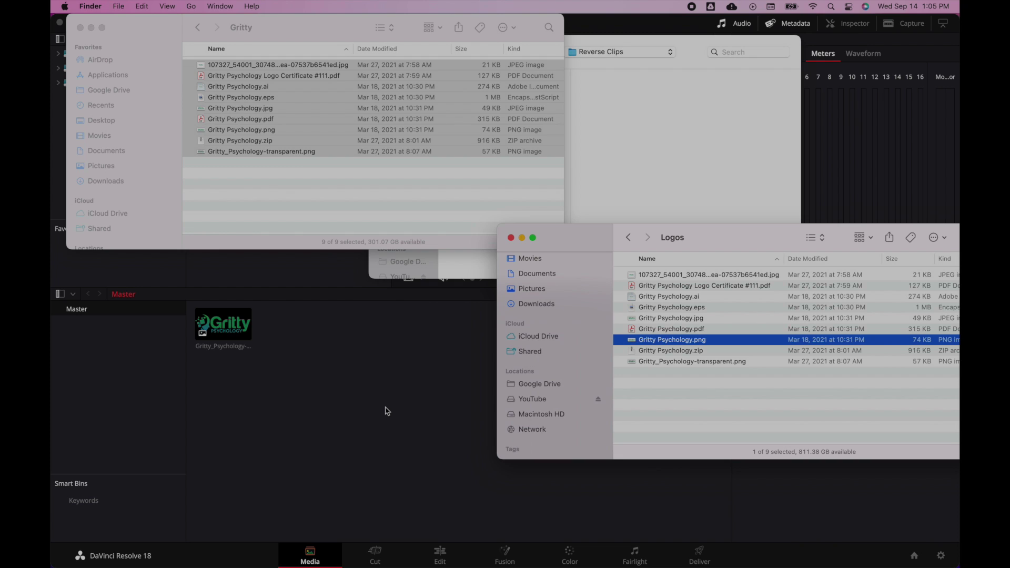
Open the Audio folder in Finder and import Break Your Lock and Key - Mini Vandals.mp3 into the Resolve media pool
click(649, 405)
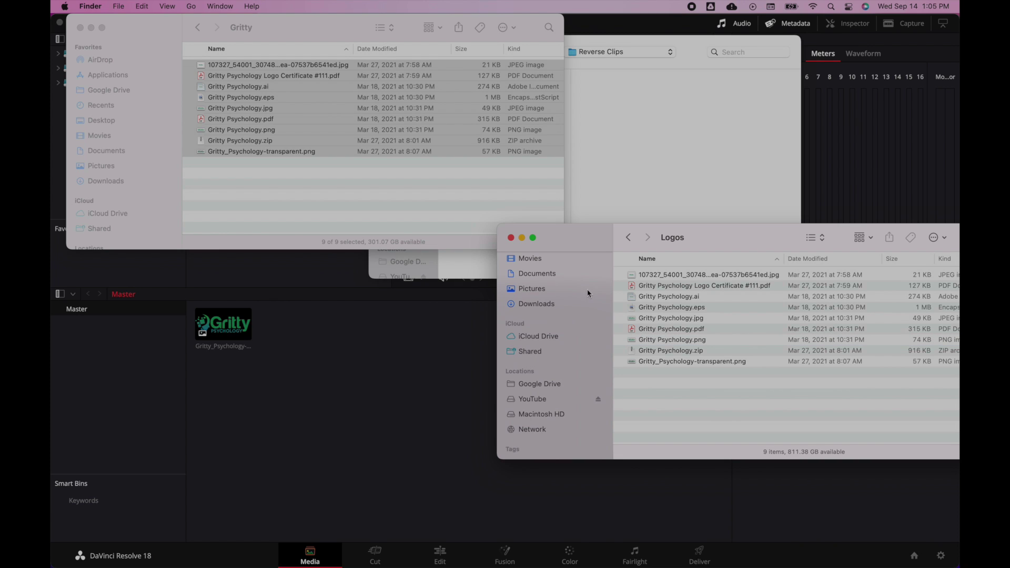
click(628, 238)
double_click(643, 276)
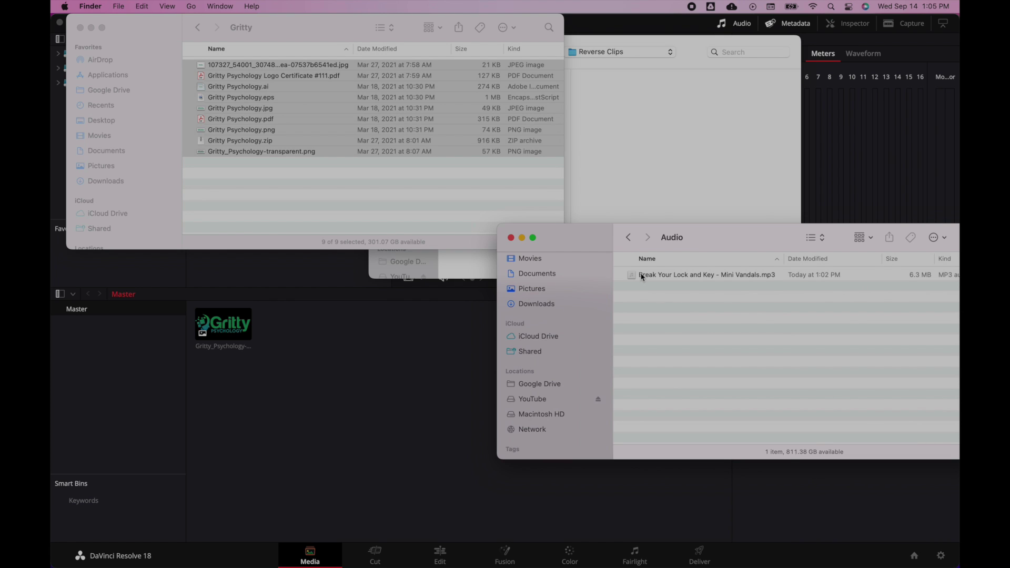
drag(648, 278, 349, 376)
click(350, 377)
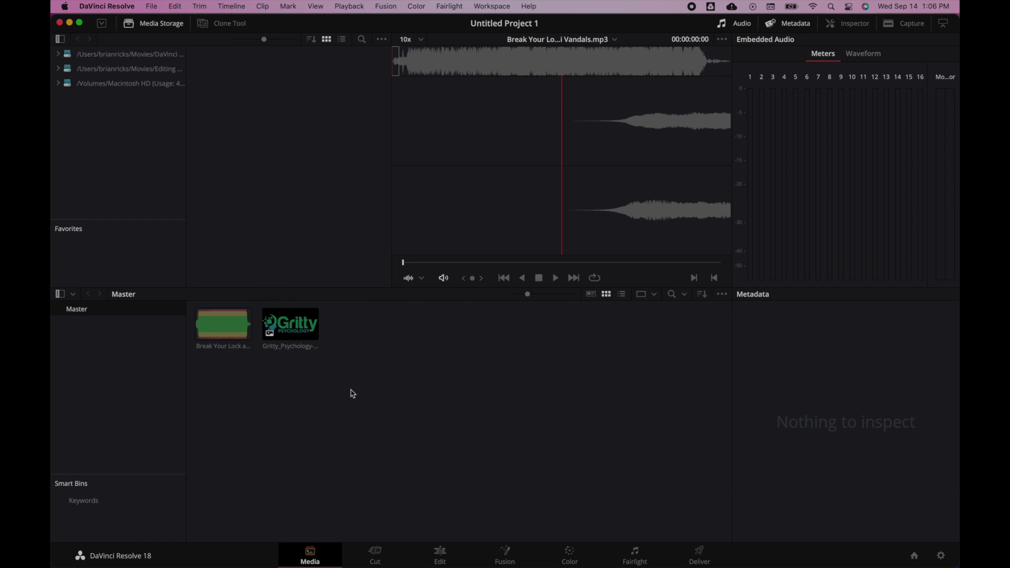
On the Edit page, create a timeline from the Break Your Lock and Key music and align the clip with the timeline's start
click(441, 555)
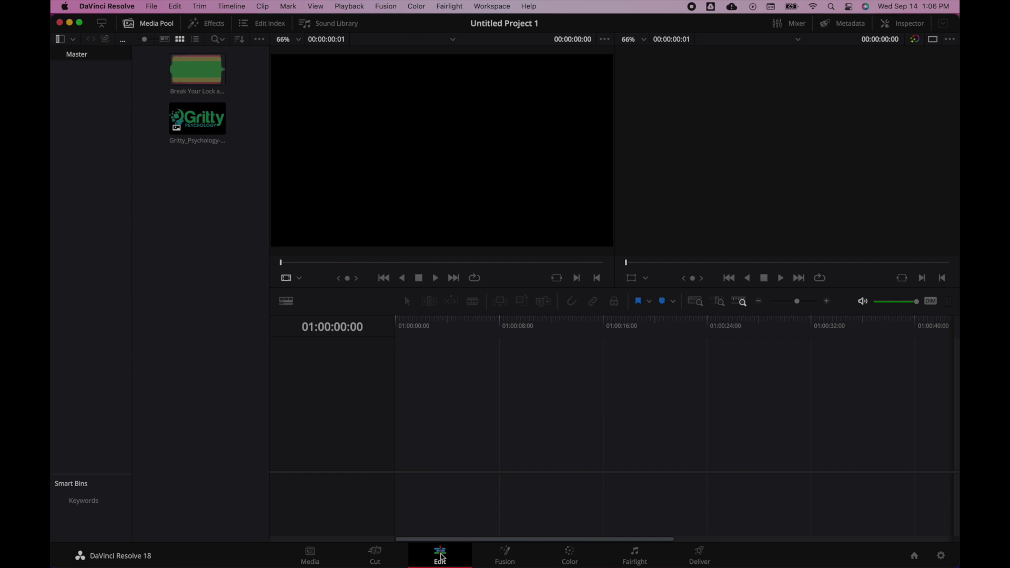
click(192, 130)
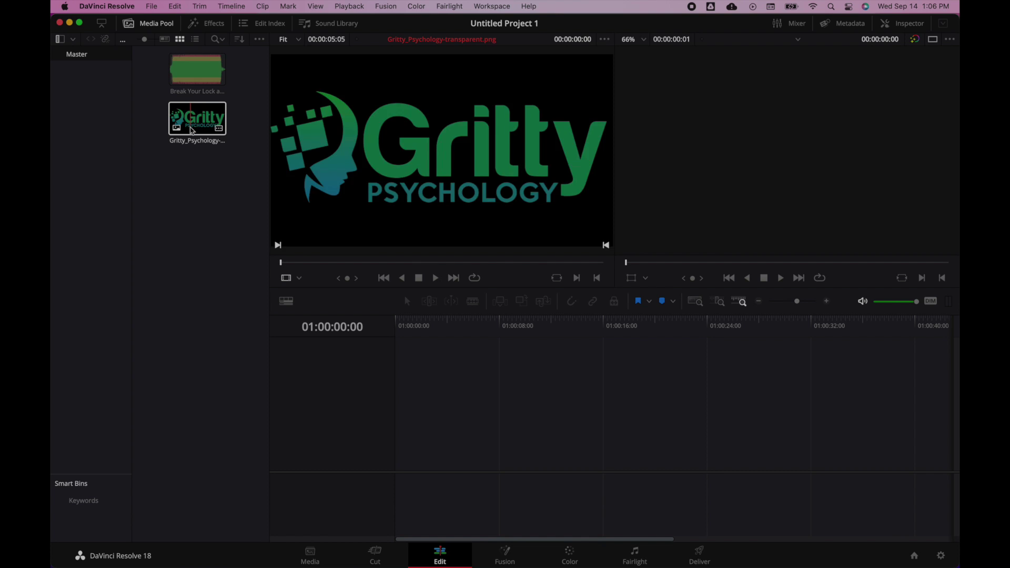
click(199, 69)
drag(198, 68, 448, 468)
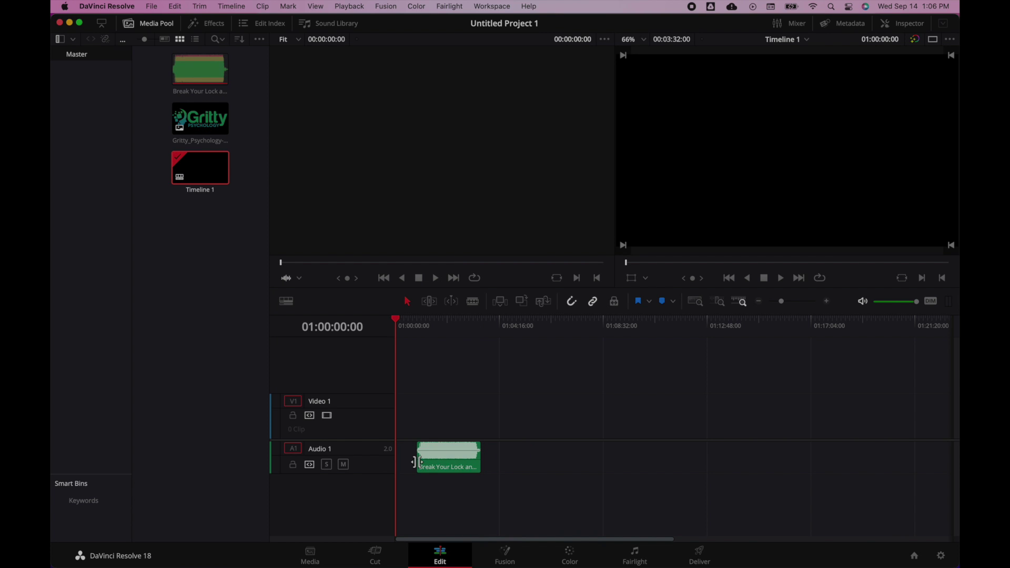
double_click(448, 467)
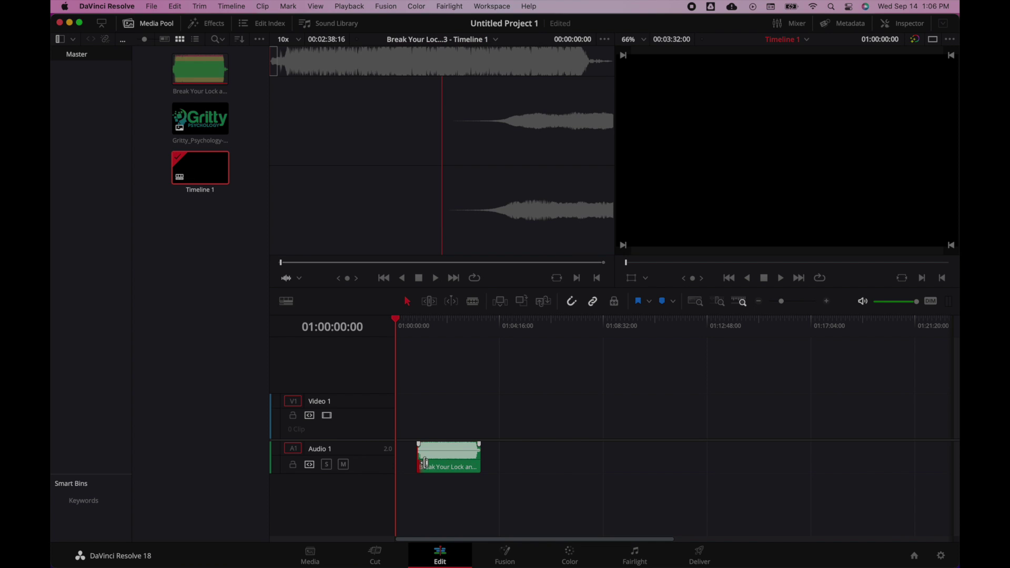
drag(426, 463, 405, 463)
Play the music clip and sample its opening and middle sections
key(space)
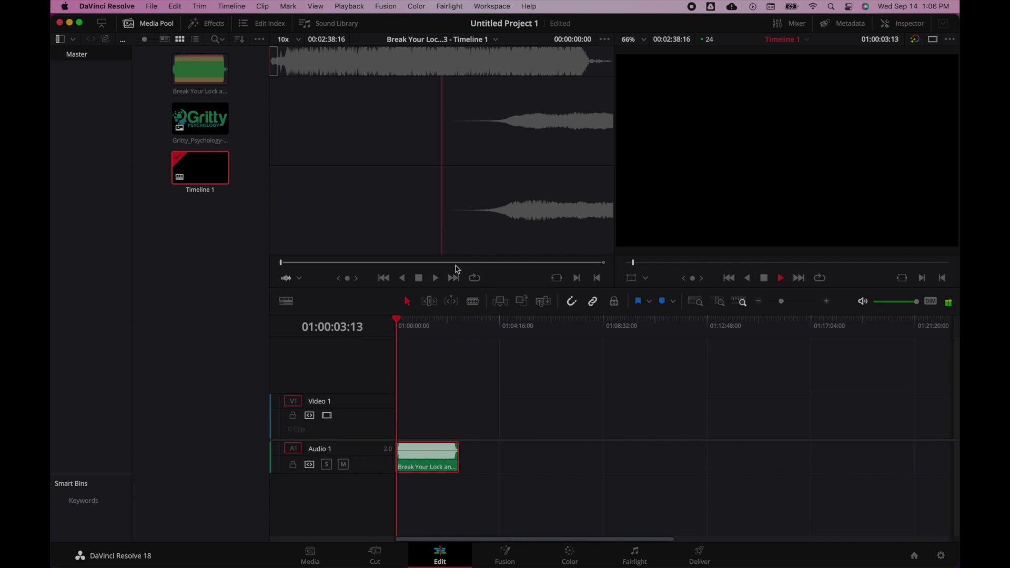
key(super+equal)
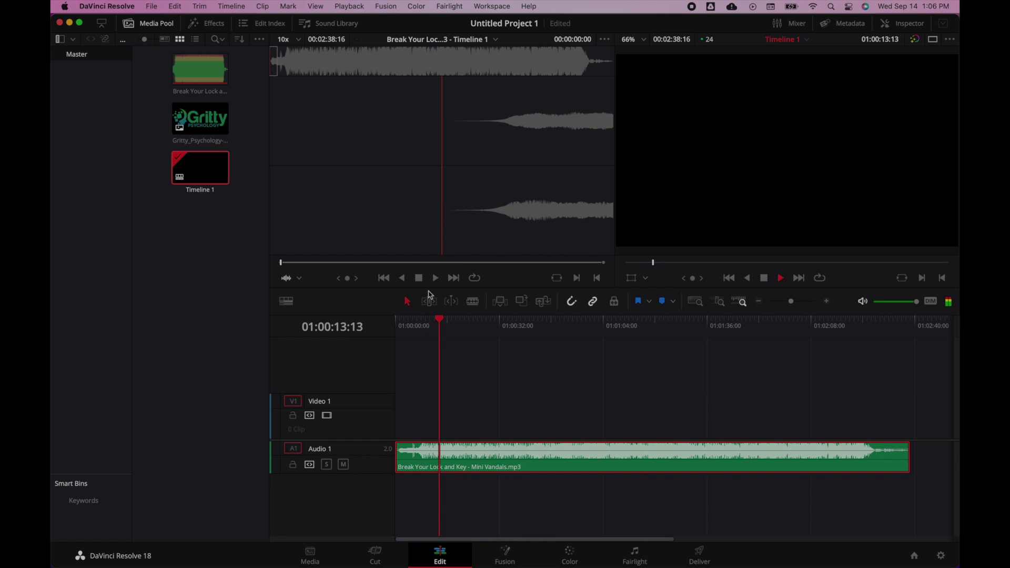
click(504, 330)
drag(511, 334, 596, 330)
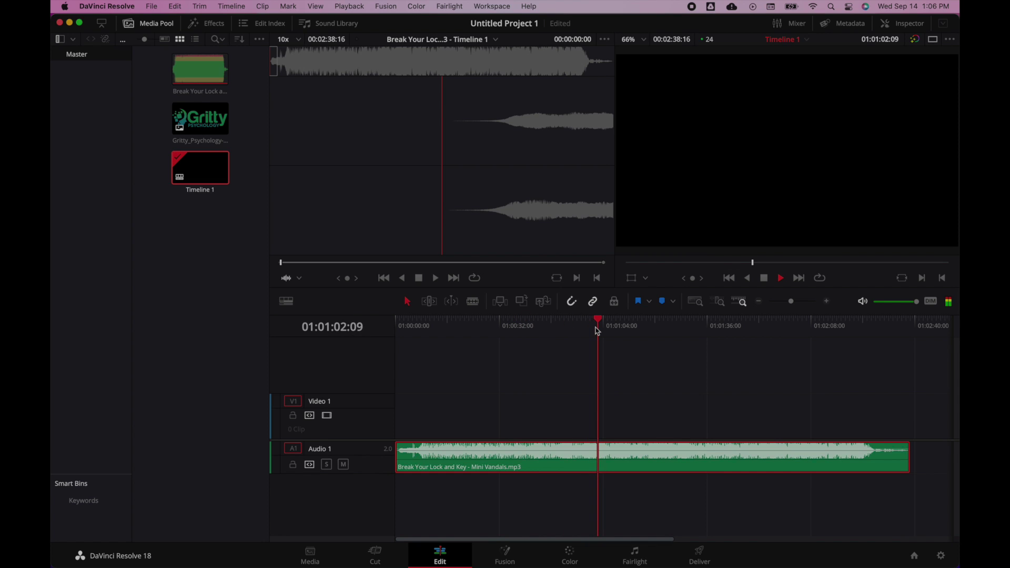
drag(598, 331, 632, 331)
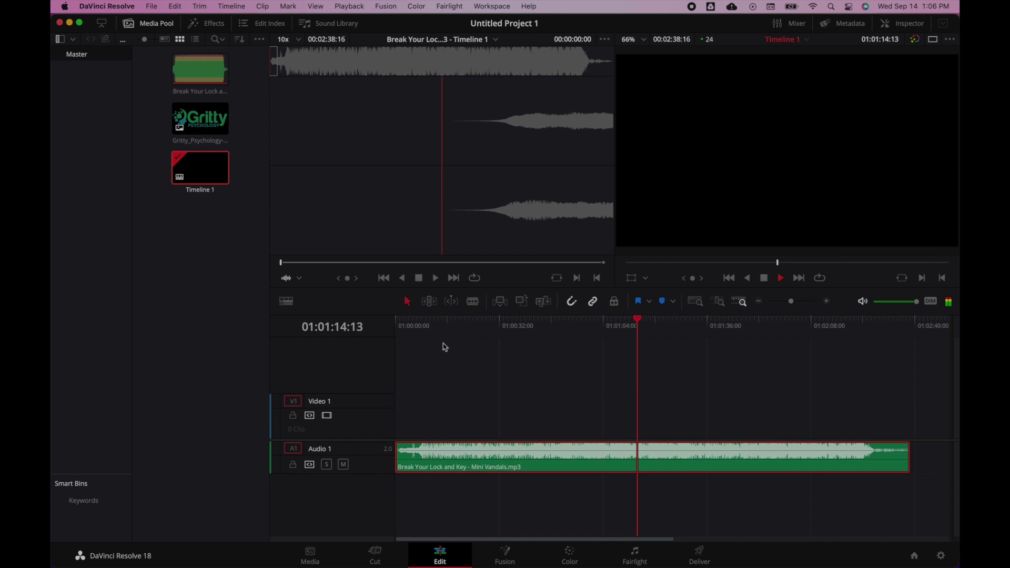
click(419, 330)
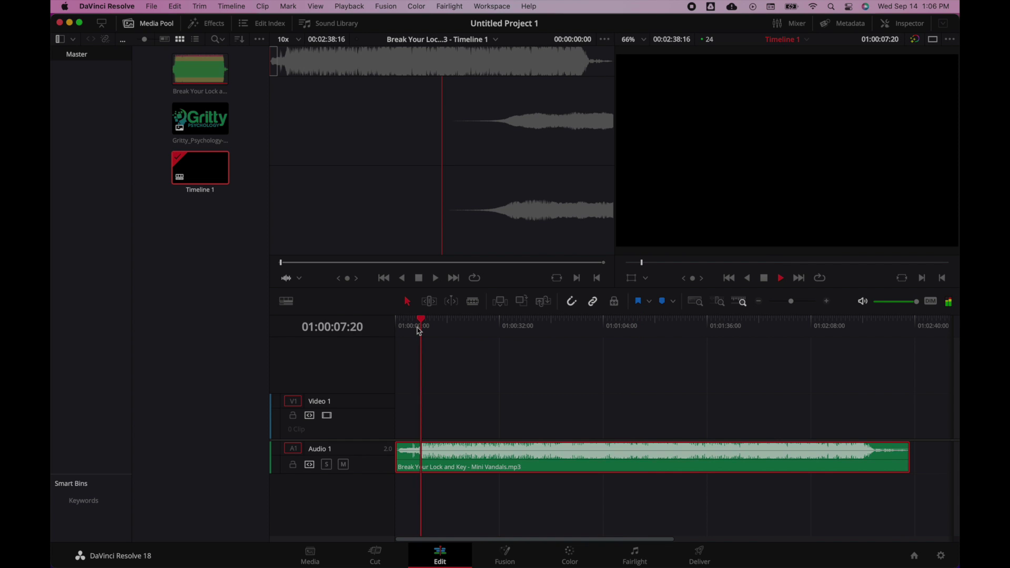
Split the music clip at 01:00:06:13, delete the opening part, and move the remainder to the timeline's start
key(super+equal)
key(super+equal)
click(476, 322)
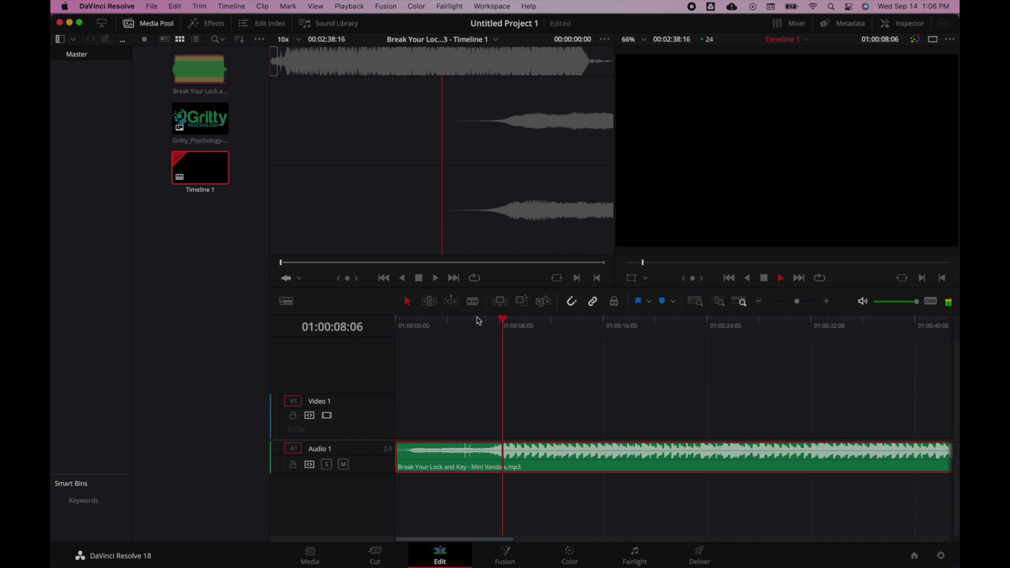
click(483, 323)
click(483, 323)
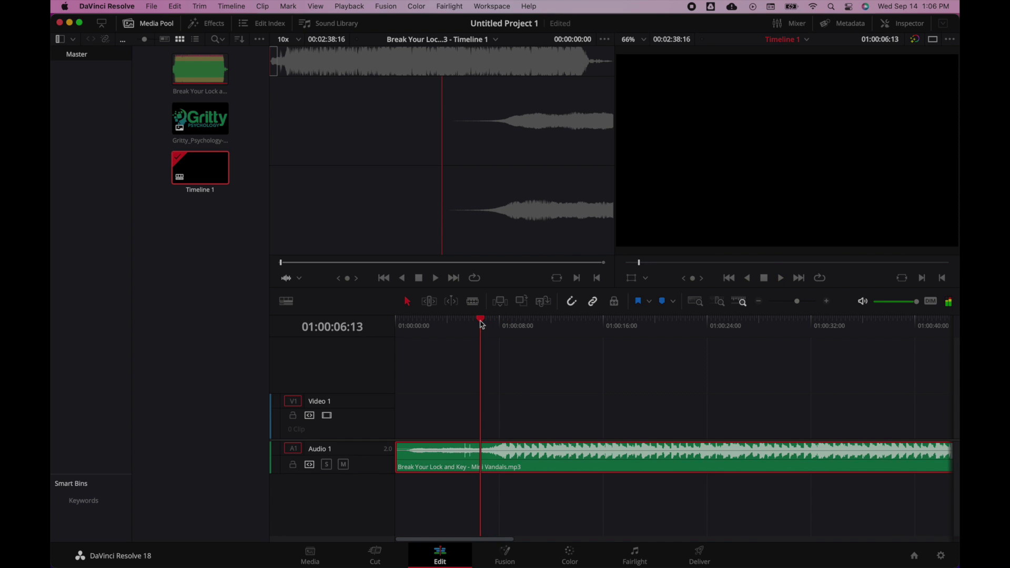
key(space)
click(482, 323)
key(super+b)
click(459, 449)
key(BackSpace)
click(485, 450)
drag(690, 464, 604, 465)
Place Gritty_Psychology-transparent.png at the start of Video 1 and show the clip's properties in the Inspector
drag(205, 119, 402, 424)
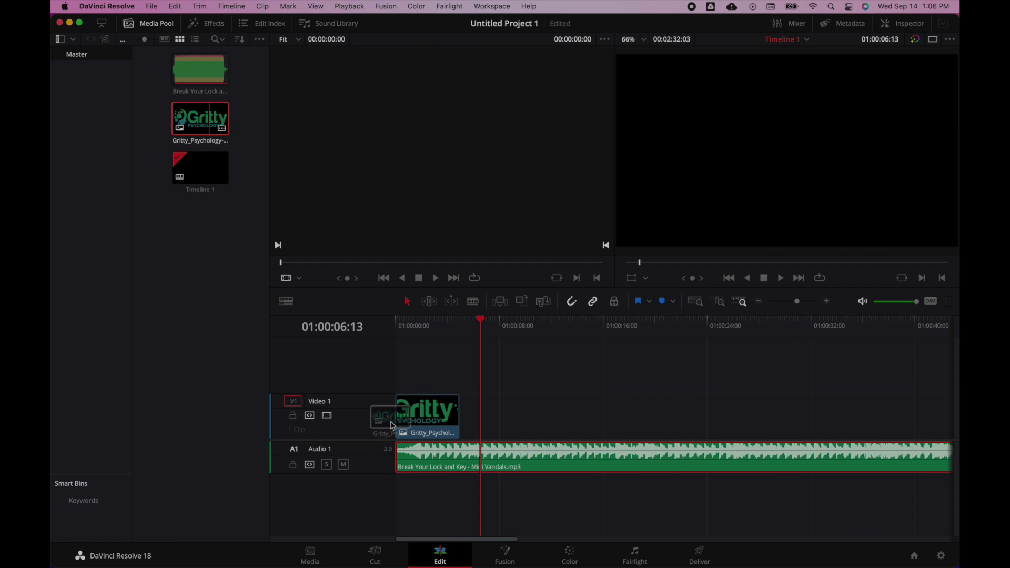
click(407, 329)
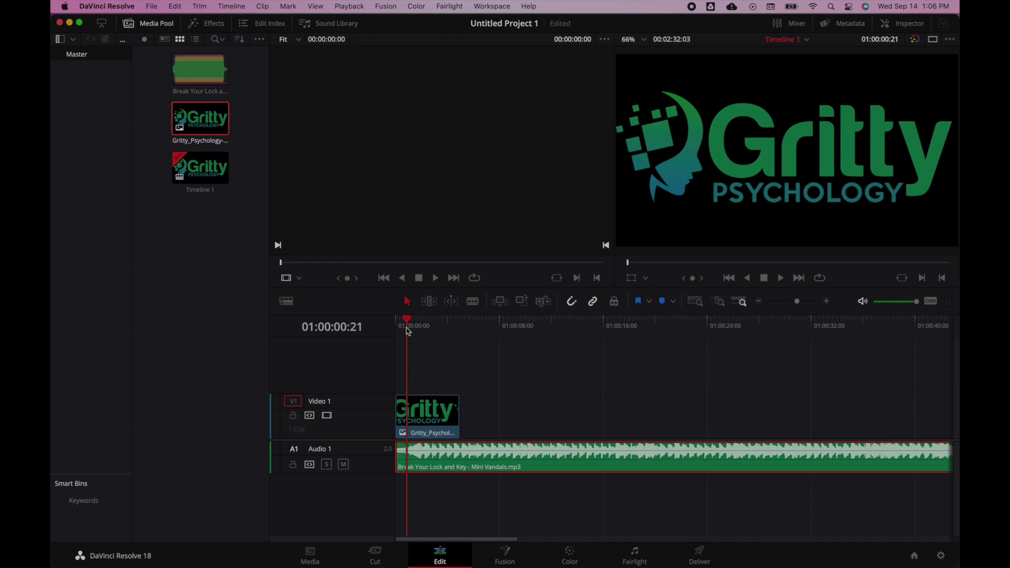
double_click(452, 410)
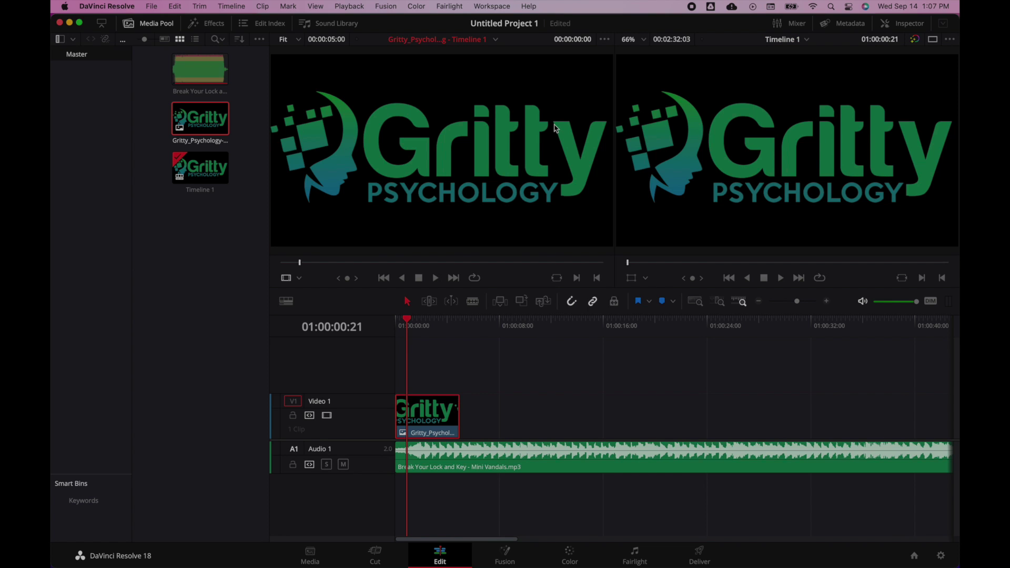
click(435, 419)
double_click(434, 420)
click(886, 24)
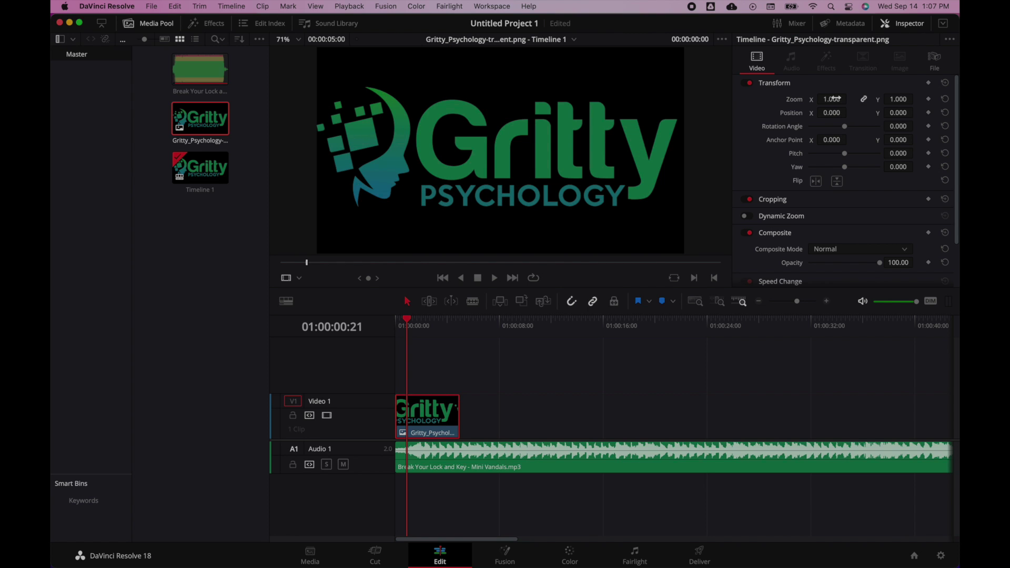
Scale the logo clip down to a linked X and Y zoom of 0.540
drag(832, 100, 823, 100)
click(426, 321)
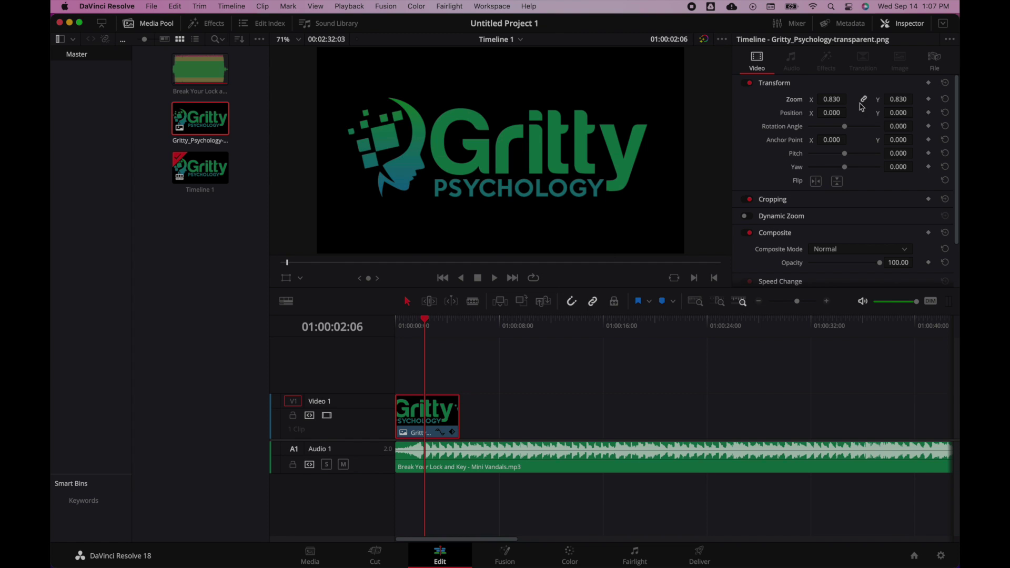
drag(832, 99, 816, 99)
click(413, 323)
key(Down)
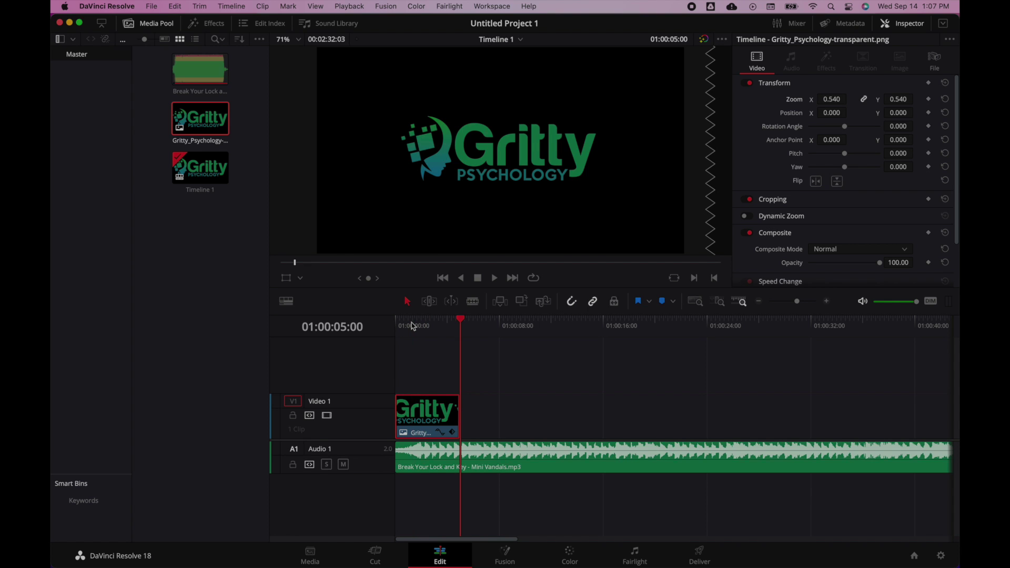
Play the timeline from the start and extend the logo clip so it ends at 01:00:10:02
key(Home)
key(space)
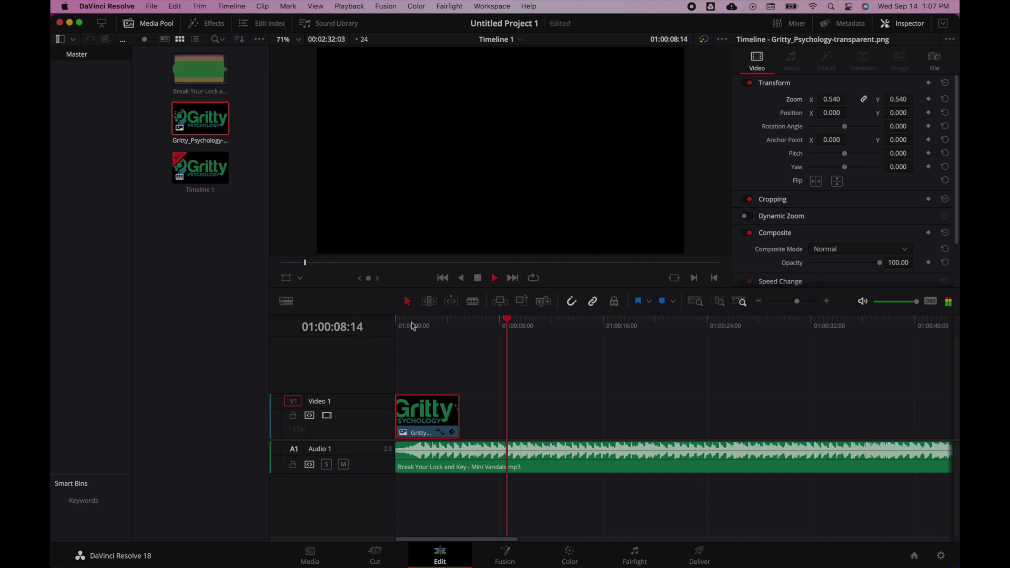
key(space)
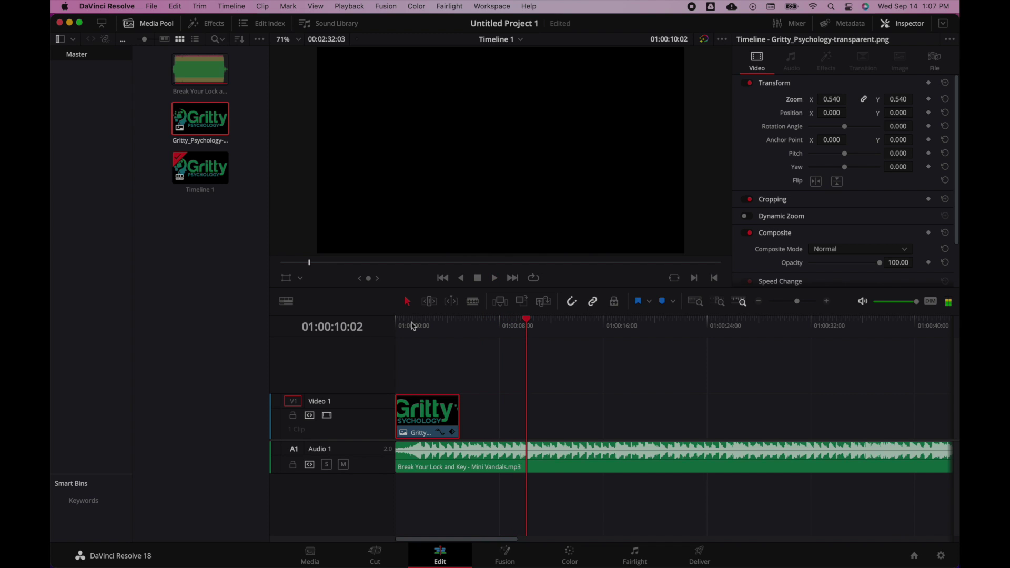
drag(458, 410, 527, 413)
key(space)
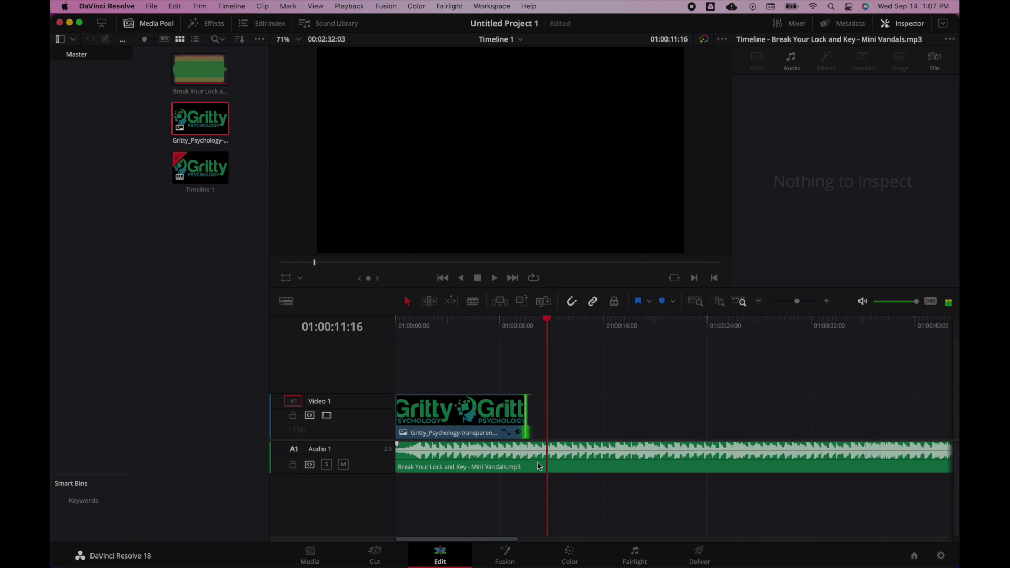
key(space)
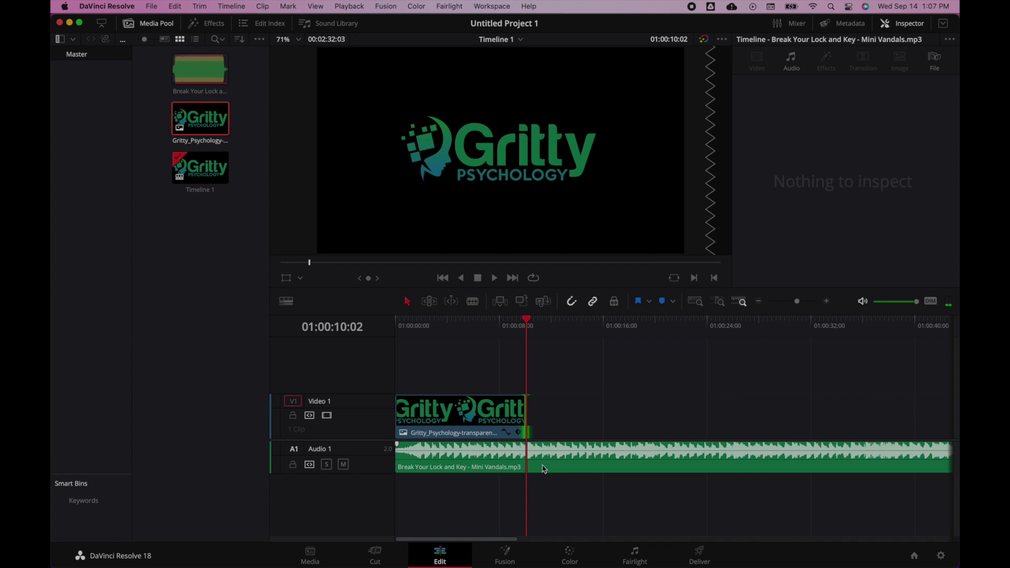
Split the music clip at 01:00:10:02 and delete the part beyond the logo clip
click(552, 471)
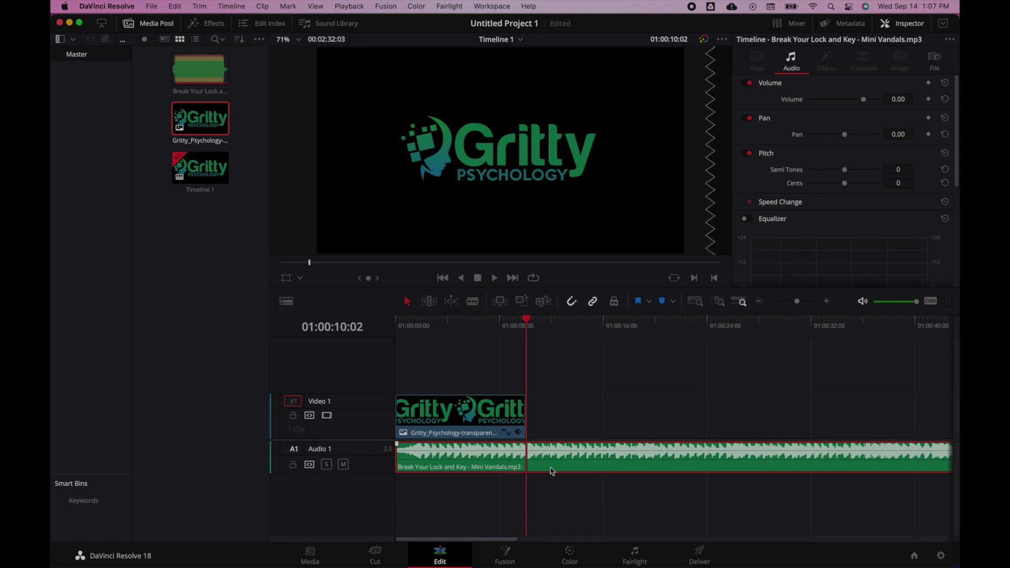
key(super+b)
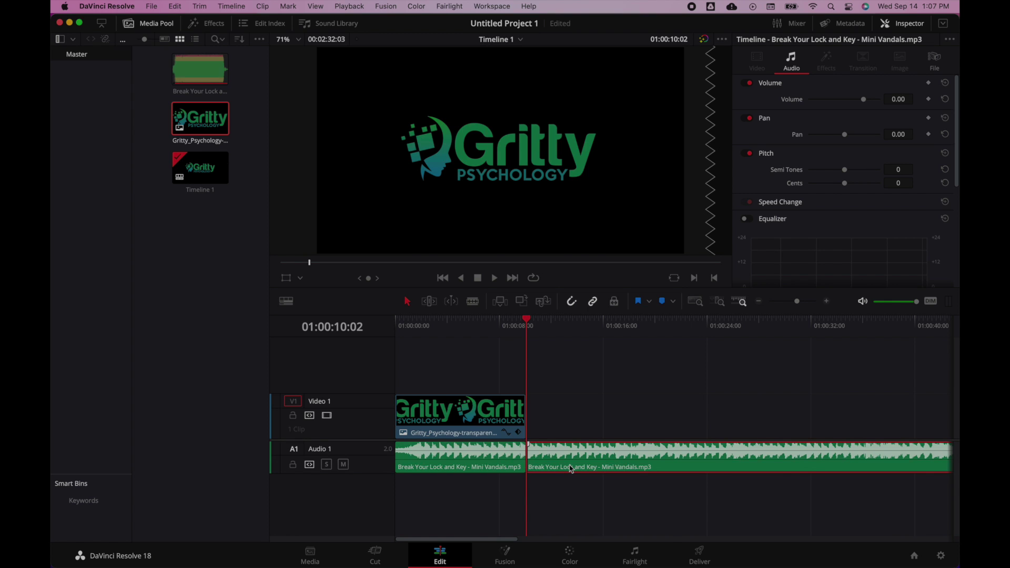
key(Delete)
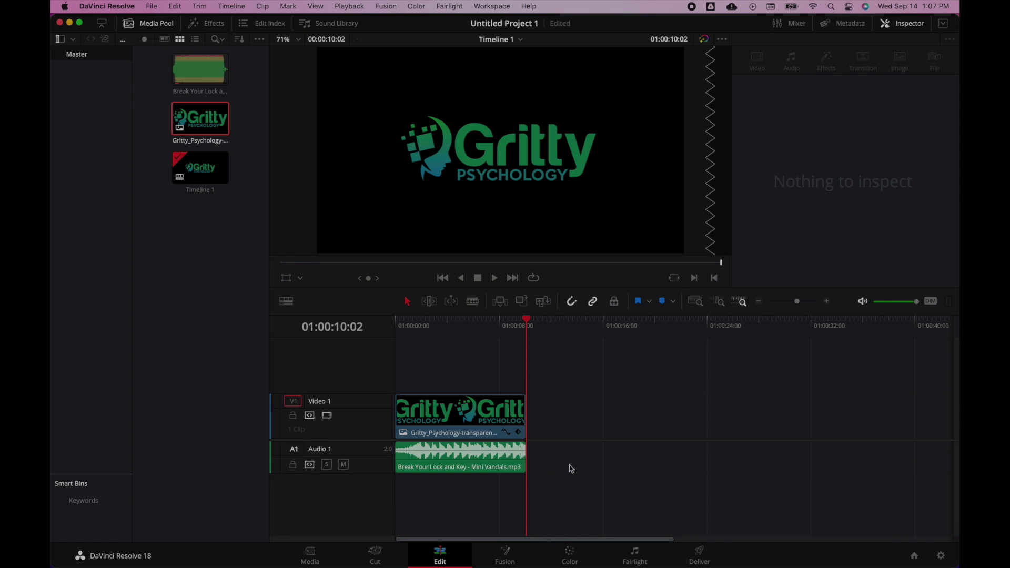
Try a fade-out on the end of the music clip, preview it, and compare the ending with the fade removed
click(515, 466)
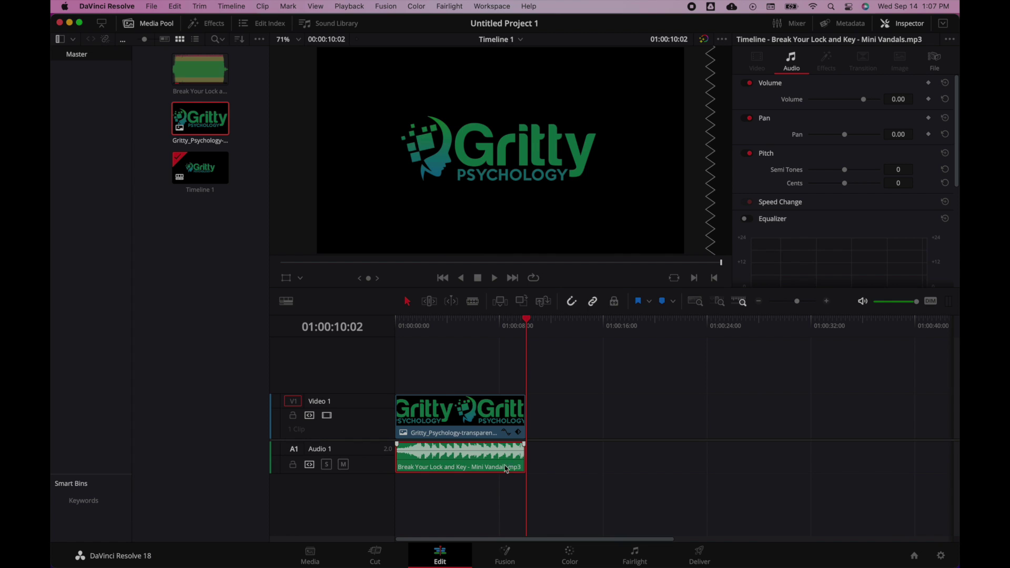
drag(524, 445, 498, 445)
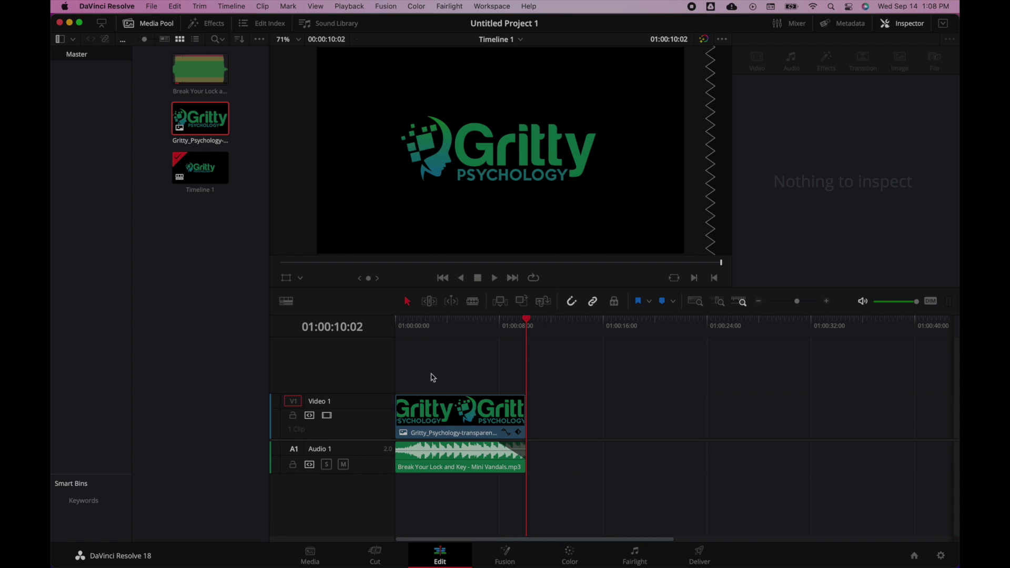
key(Home)
key(space)
drag(495, 445, 542, 441)
click(470, 327)
key(space)
Add a short fade-out to the end of the music clip and play back the ending
drag(524, 443, 508, 444)
click(477, 326)
key(space)
On the Deliver page, set the export location to the Movies/DaVinci Resolve folder and the file name to Gritty Intro YT
click(700, 557)
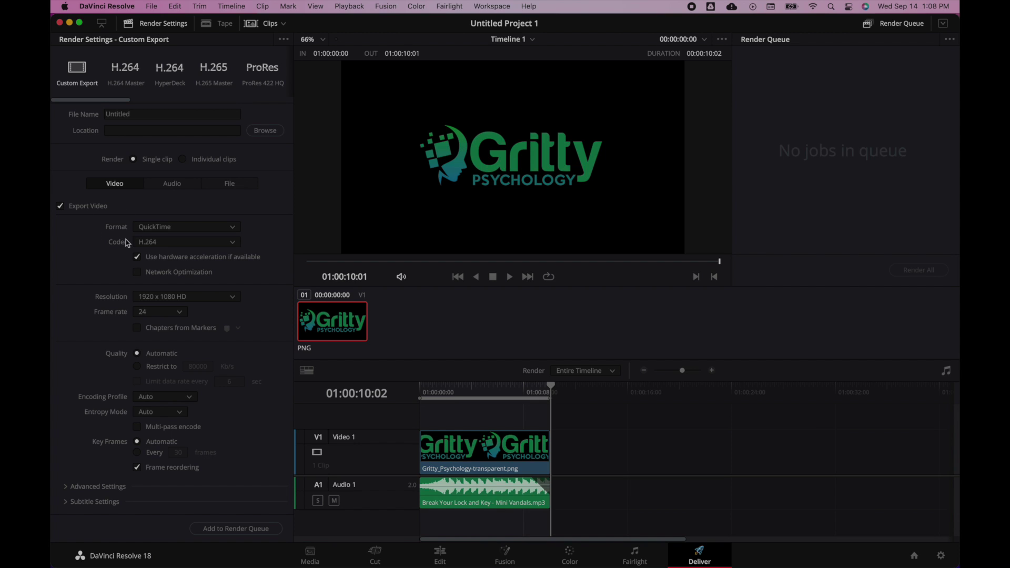
click(166, 186)
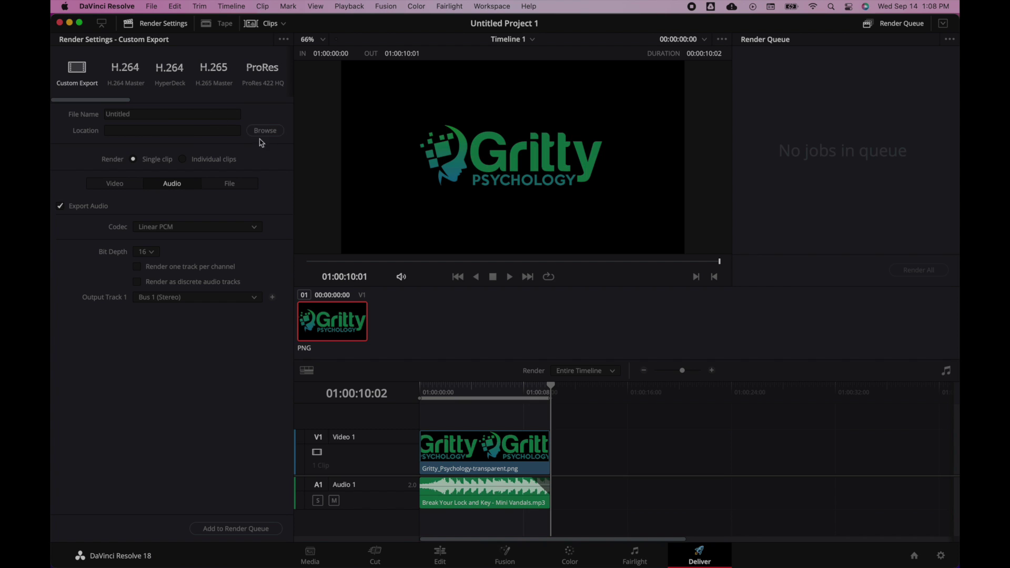
click(265, 131)
click(466, 169)
click(605, 427)
double_click(133, 115)
text(Gritty Intro YT)
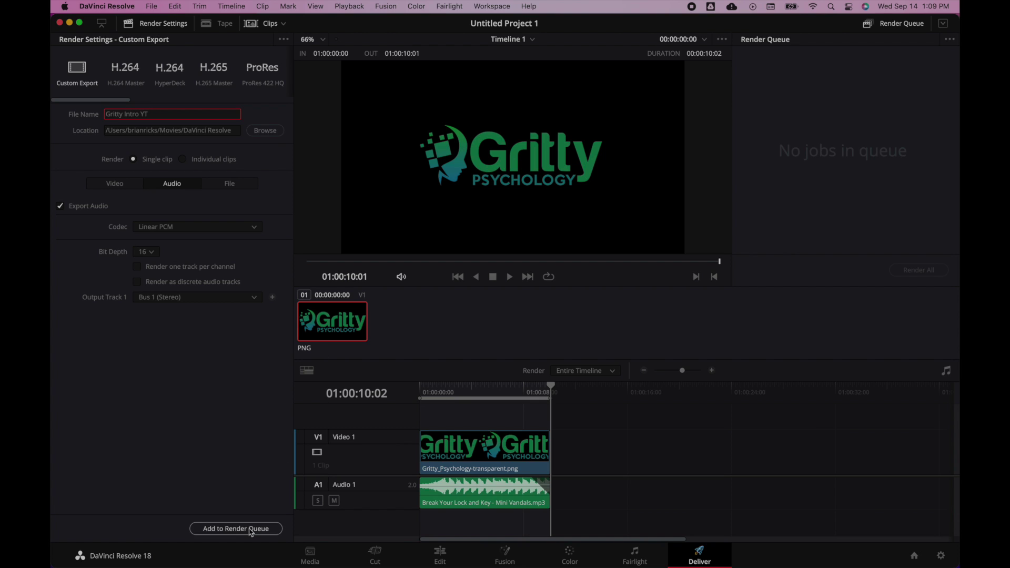
Queue and render the Gritty Intro YT export and switch to Finder
click(251, 528)
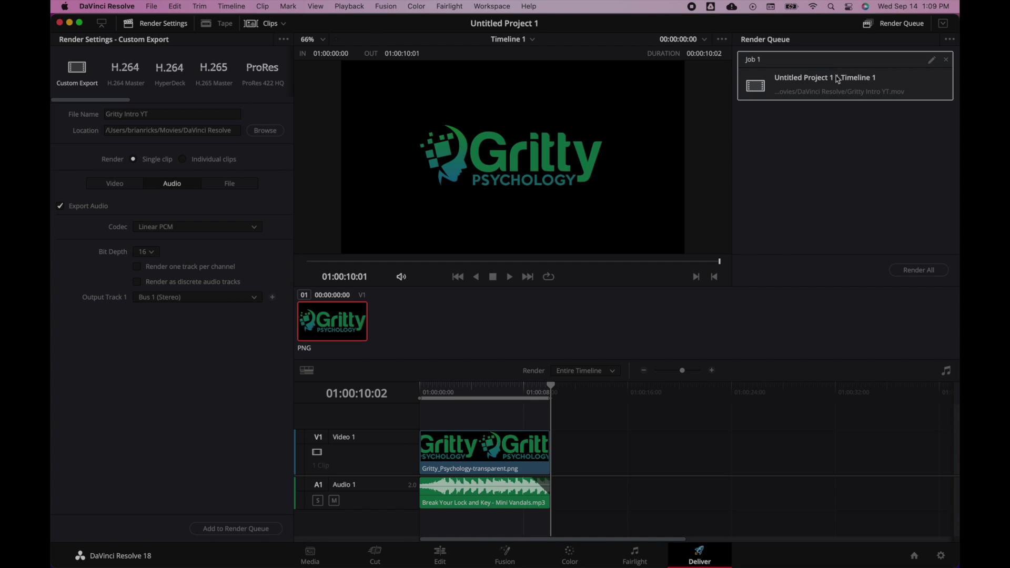
click(919, 270)
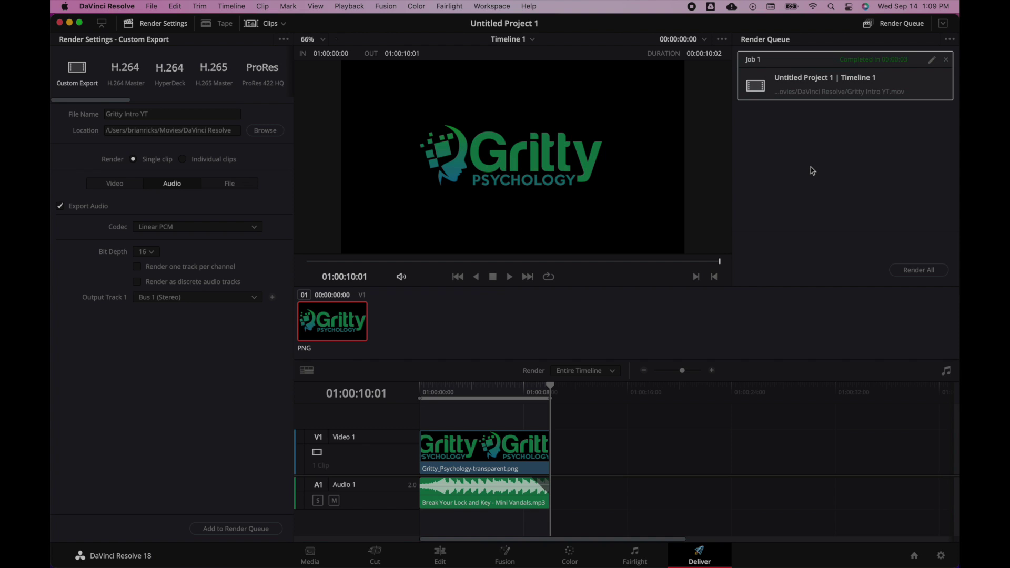
key(super+Tab)
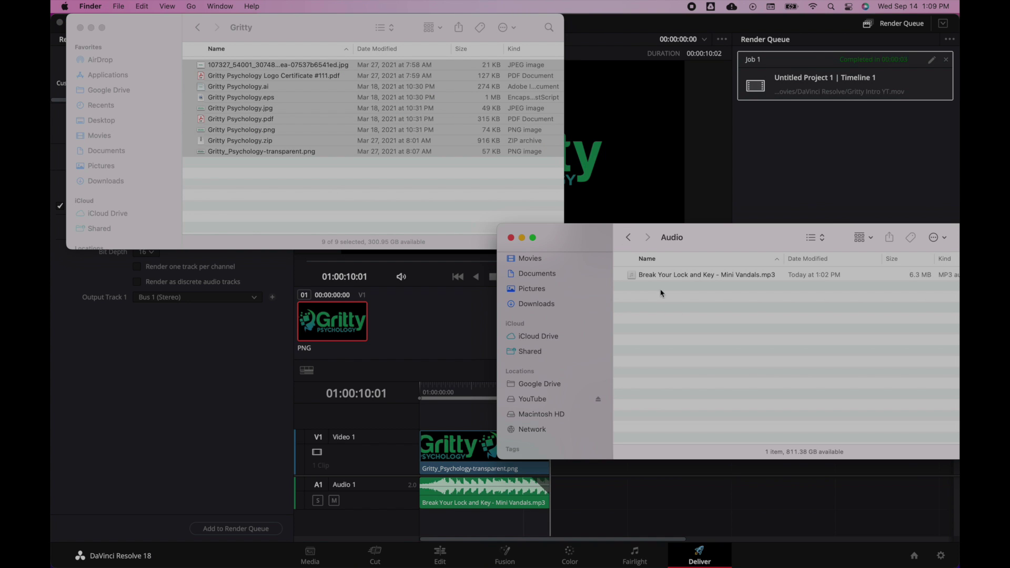
Copy Gritty Intro YT from the Movies/DaVinci Resolve folder into the Gritty folder and close the source folder window
click(628, 237)
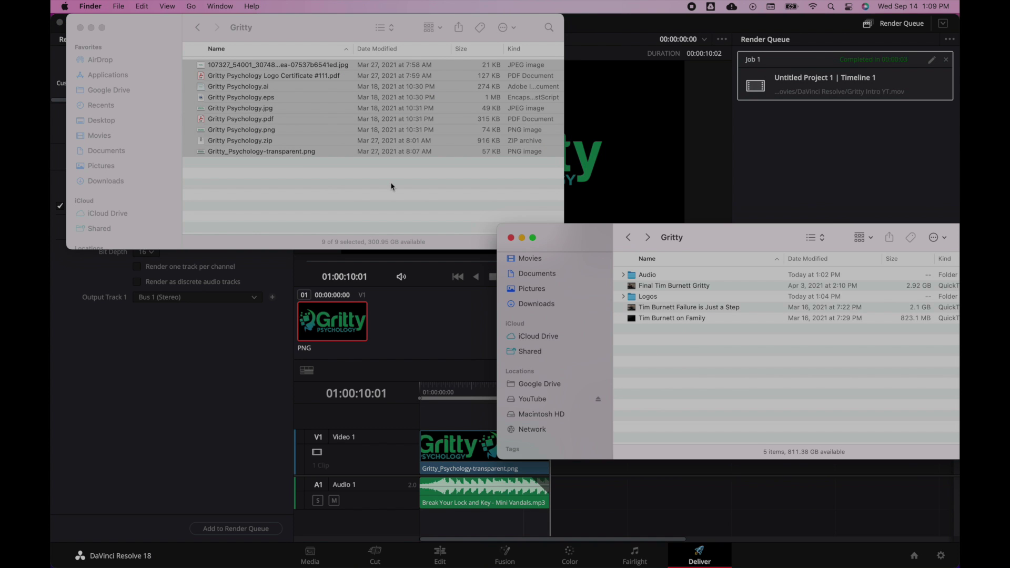
click(124, 137)
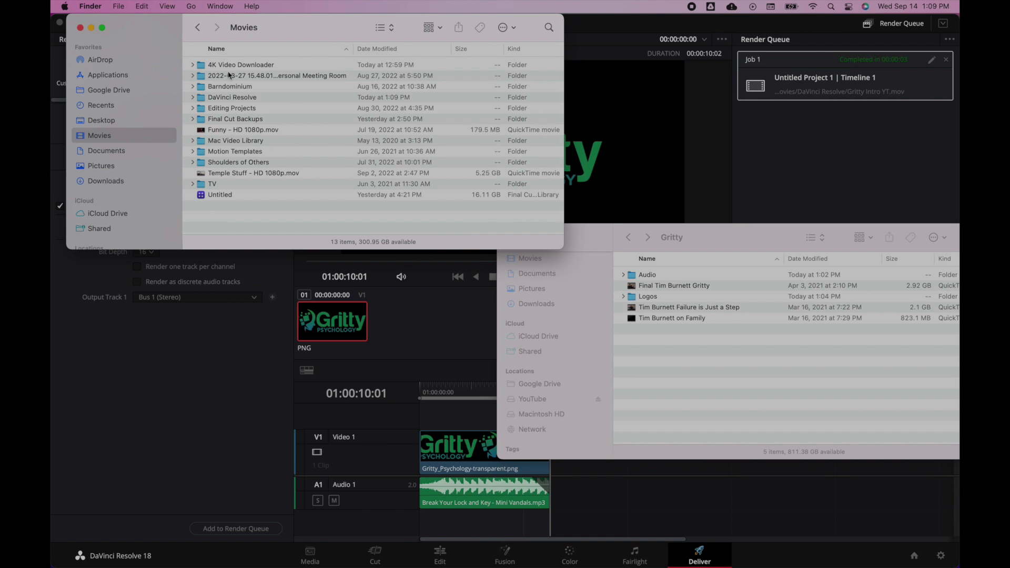
double_click(228, 100)
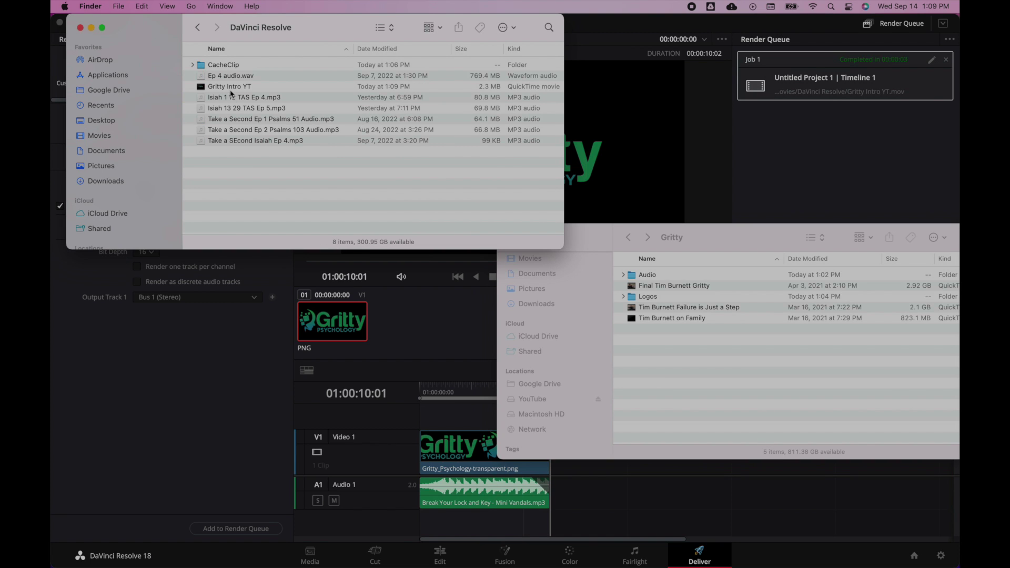
drag(221, 88, 696, 401)
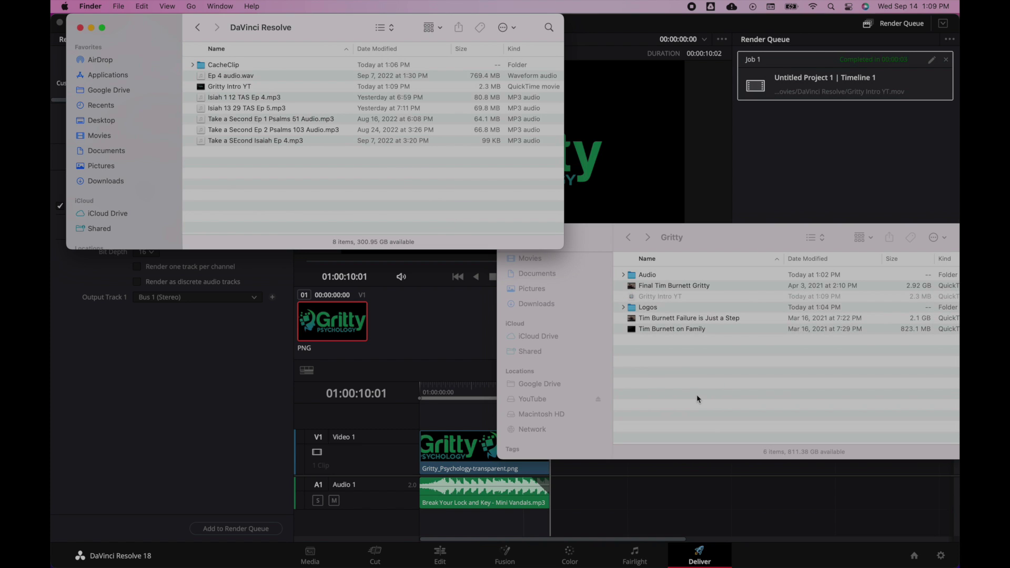
click(80, 28)
Preview the copied Gritty Intro YT video in the Gritty folder
click(659, 296)
key(space)
key(space)
key(space)
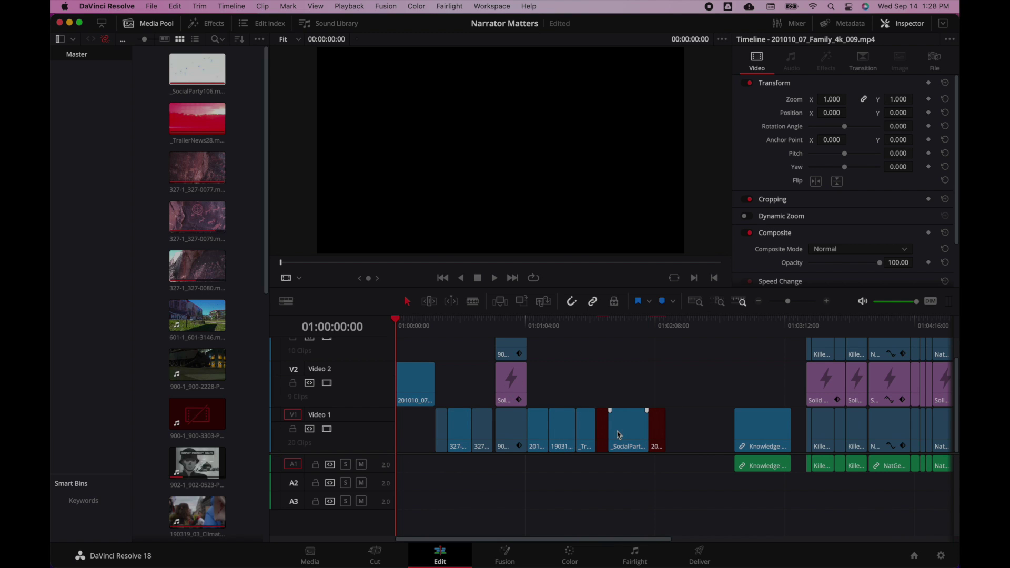
Switch to Finder and import Gritty Intro YT from the YouTube drive's Gritty folder into the Narrator Matters media pool
key(super+Tab)
key(super+Tab)
key(super+Tab)
key(super+Tab)
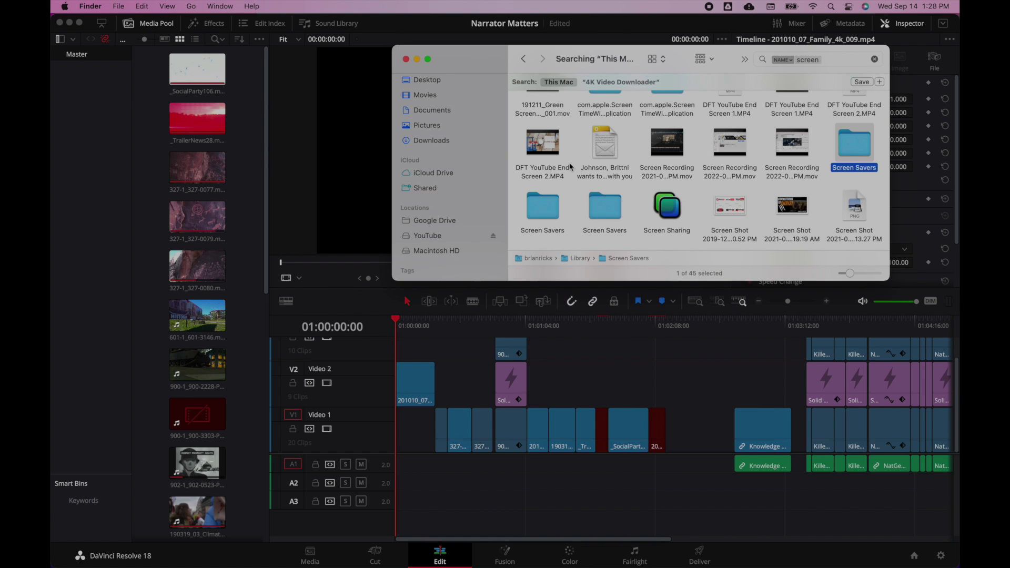
click(424, 95)
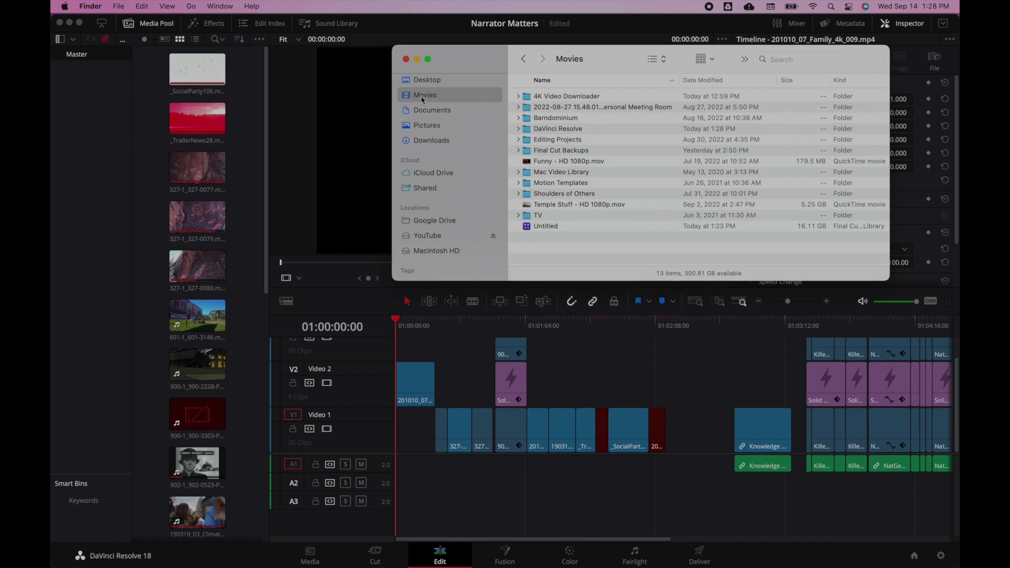
click(430, 236)
scroll(590, 222, down, 2)
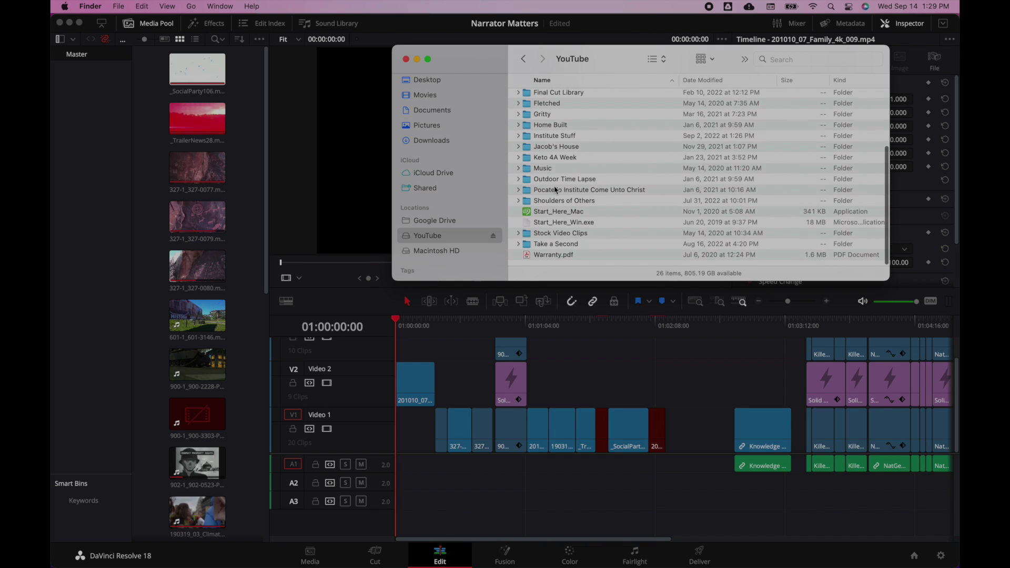
double_click(542, 114)
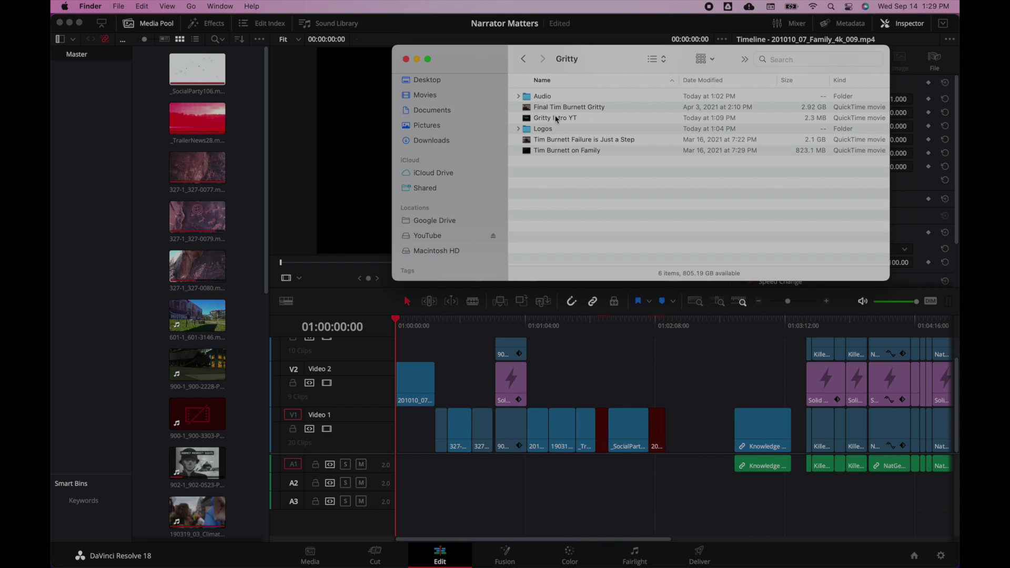
drag(555, 121, 242, 358)
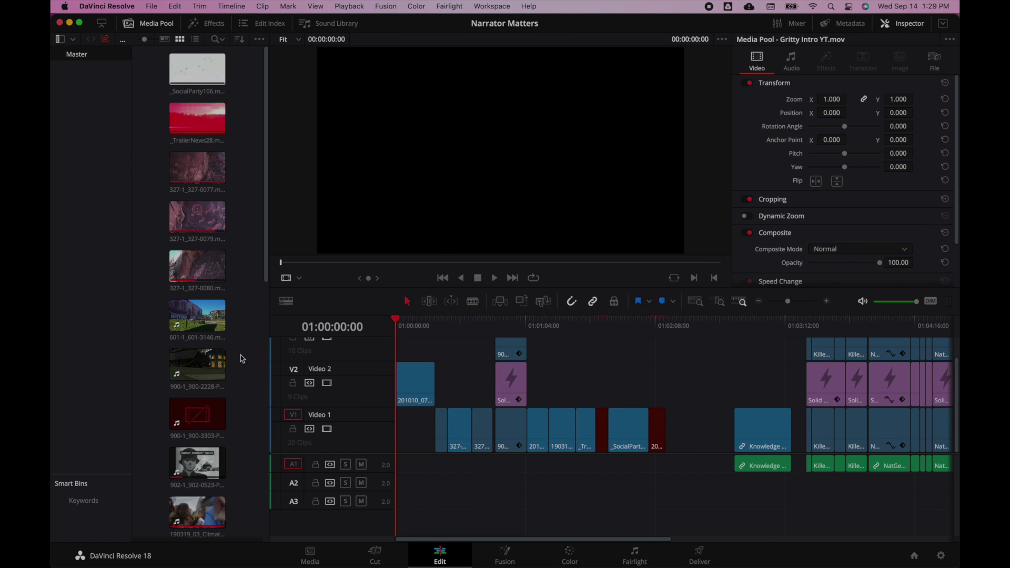
Try inserting Gritty Intro YT.mov at the very start of Timeline 1, play it back, and remove it without leaving a gap
scroll(242, 359, down, 10)
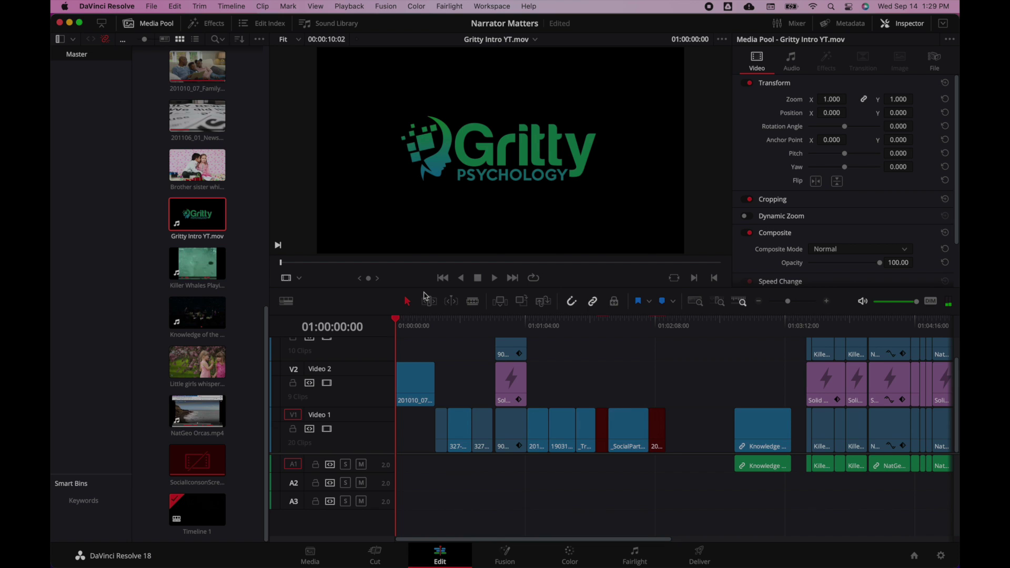
click(500, 301)
key(Home)
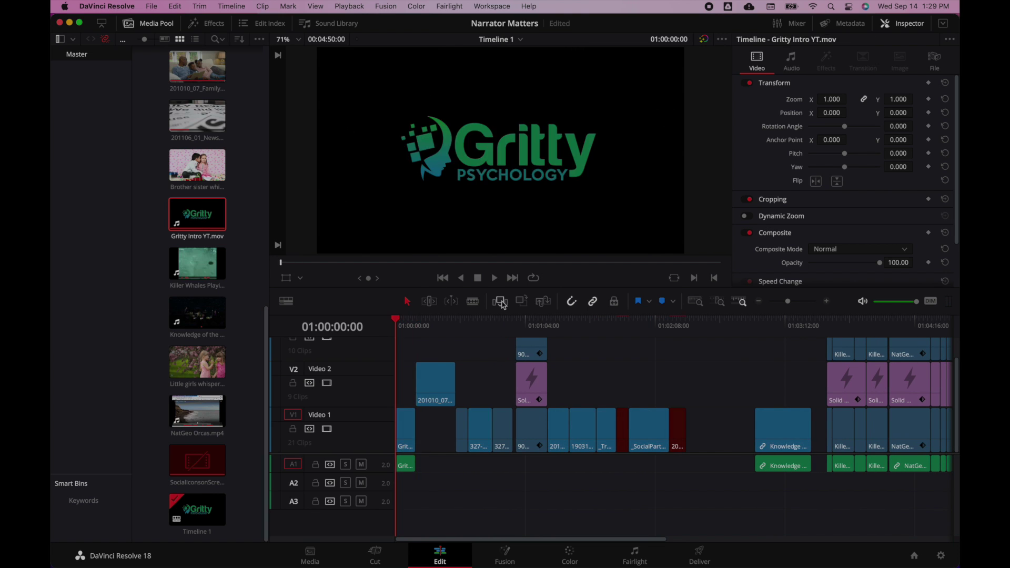
key(space)
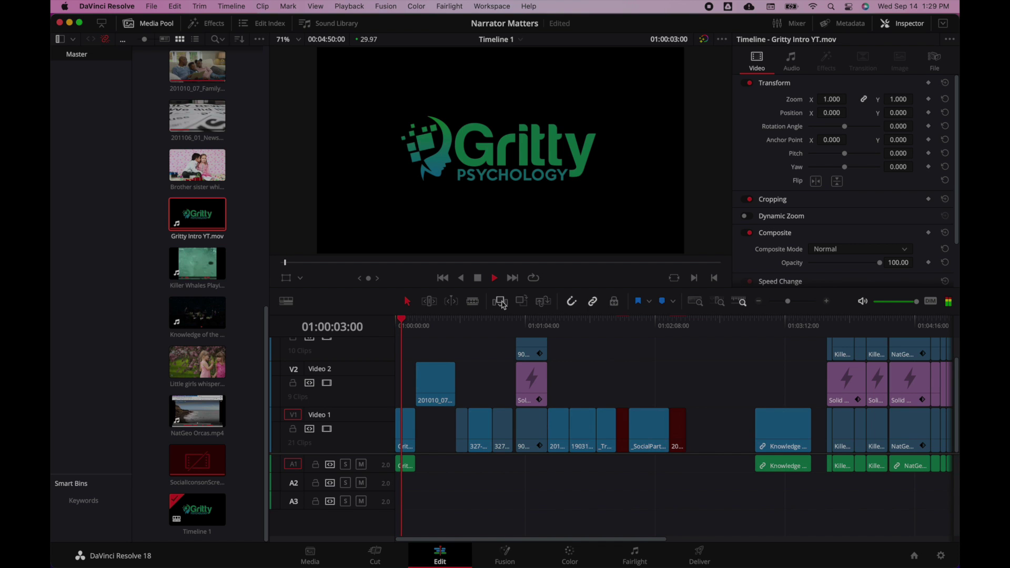
key(space)
click(408, 433)
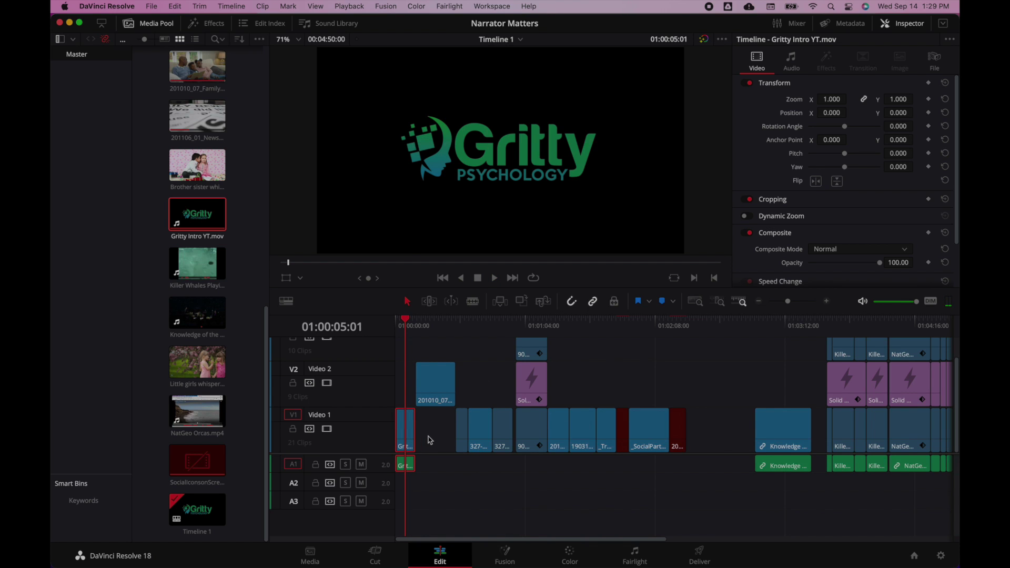
key(BackSpace)
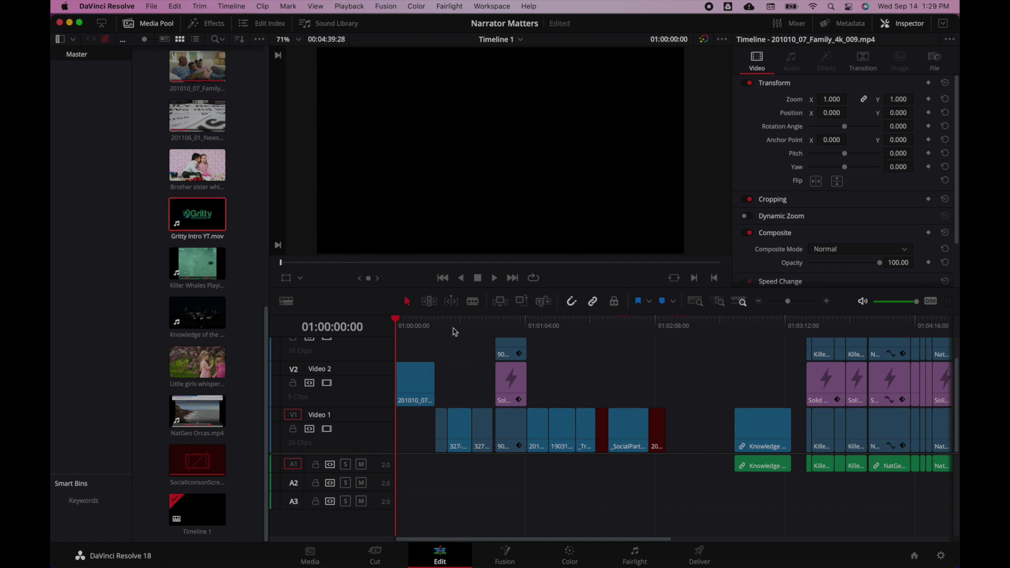
Try inserting Gritty Intro YT.mov at 01:00:48:04 on the timeline, play through the cut into it, and remove it
key(space)
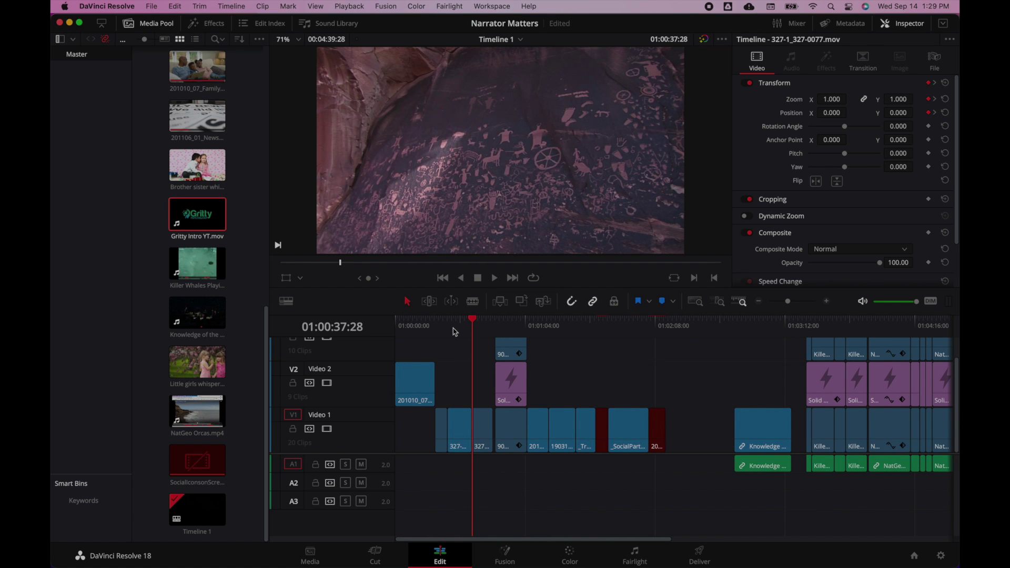
double_click(219, 219)
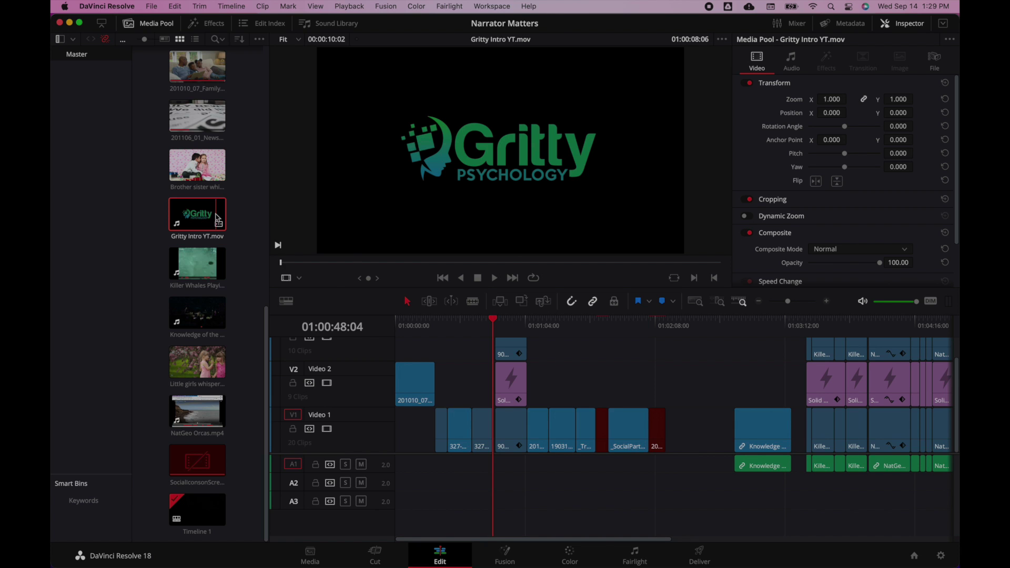
click(501, 302)
click(484, 321)
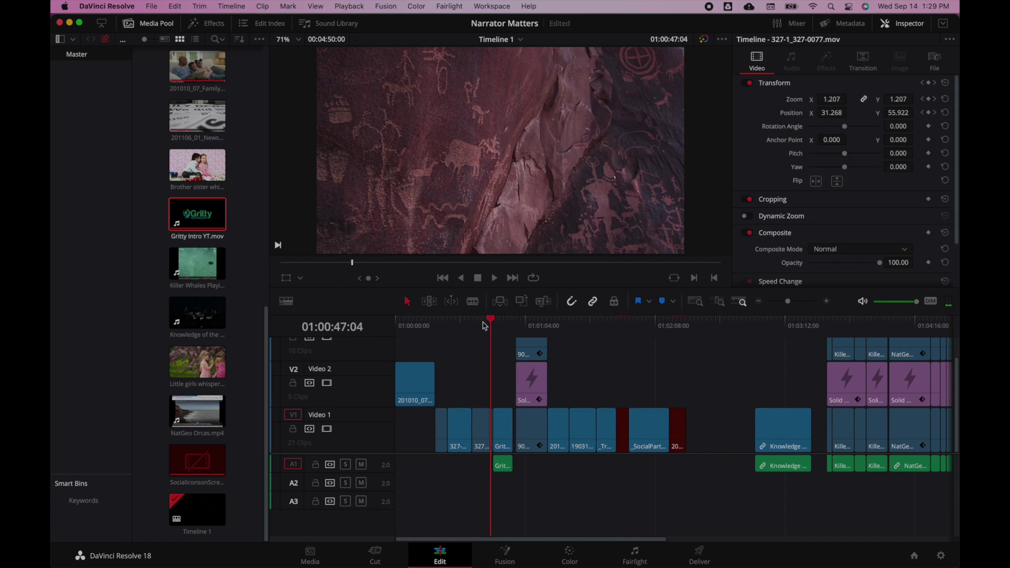
click(475, 322)
key(space)
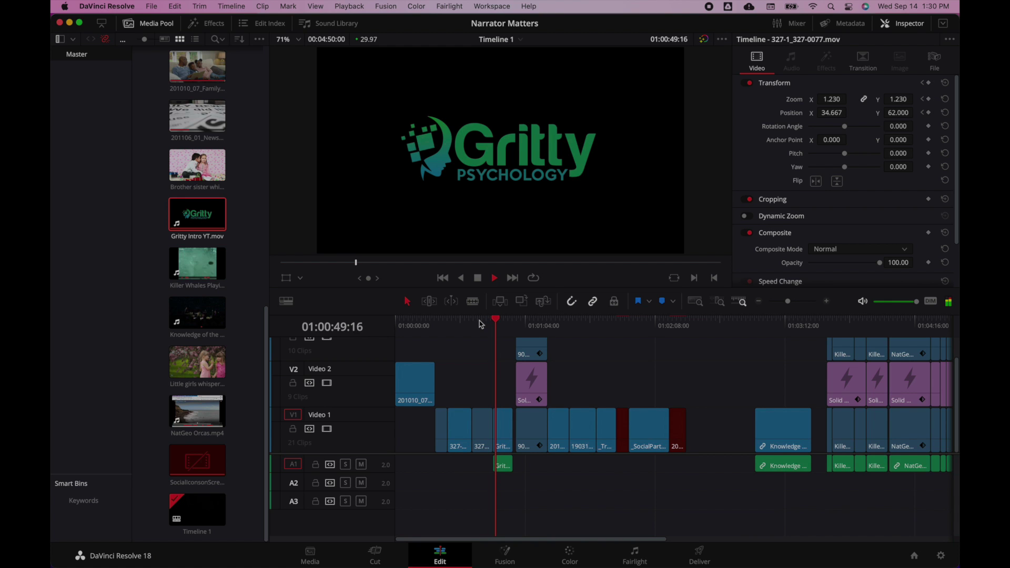
key(space)
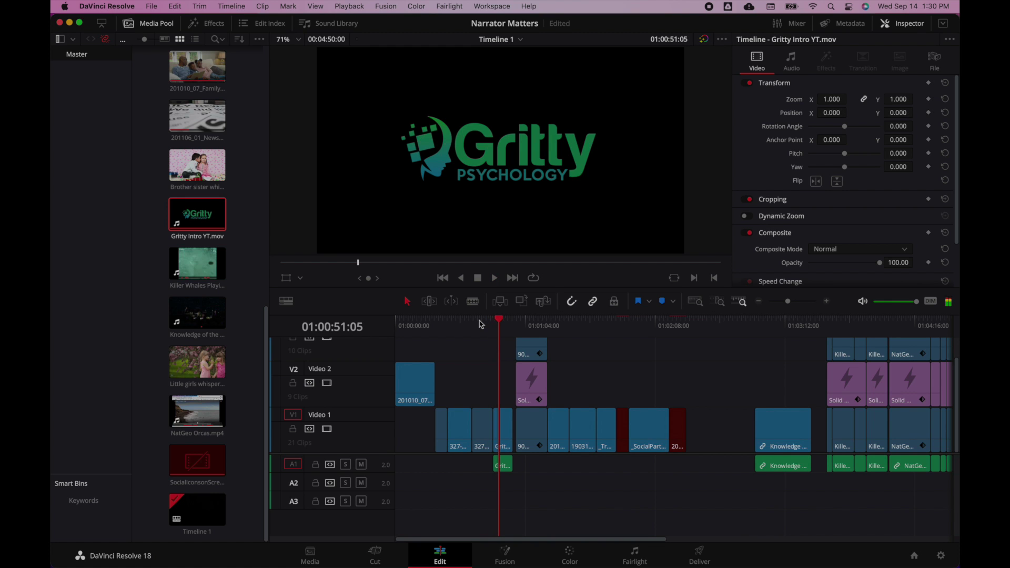
key(shift+BackSpace)
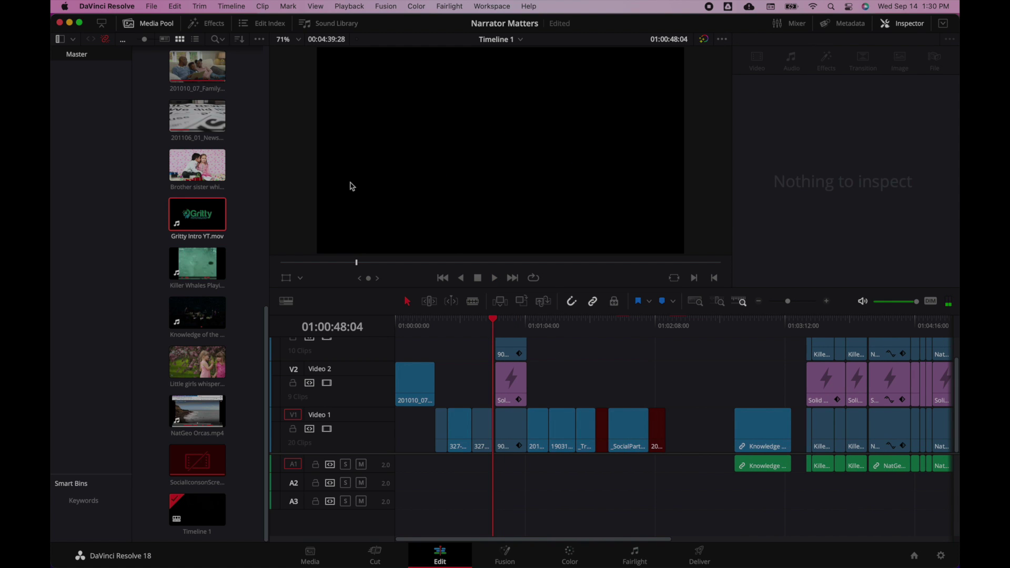